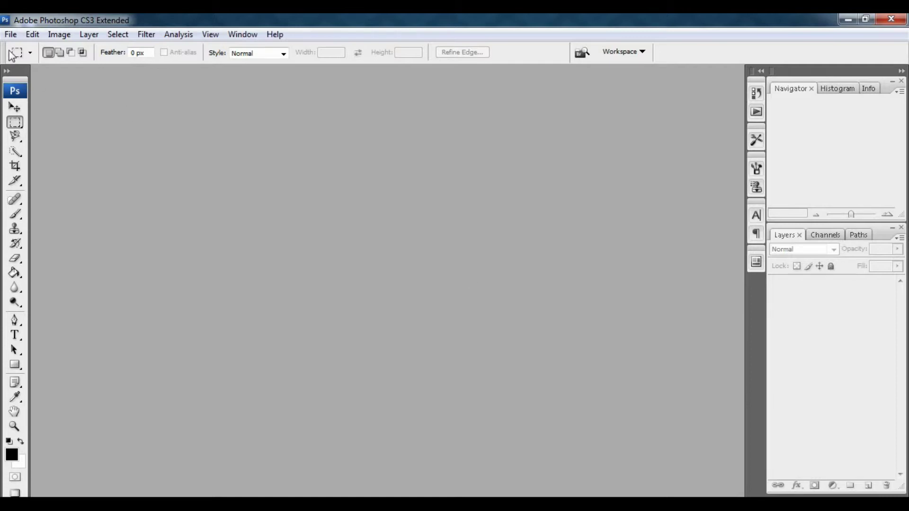
Step: Open Photoshop CS3 Tools Part 2.jpg from Open Recent and try the Move, Marquee and Lasso tools
{"action": "left_click", "coordinate": [11, 35]}
{"action": "mouse_move", "coordinate": [35, 113]}
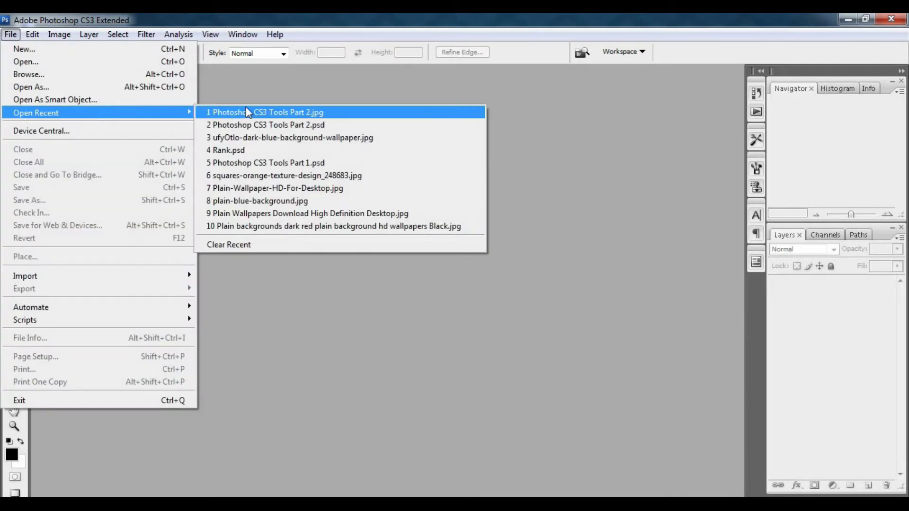
{"action": "left_click", "coordinate": [262, 113]}
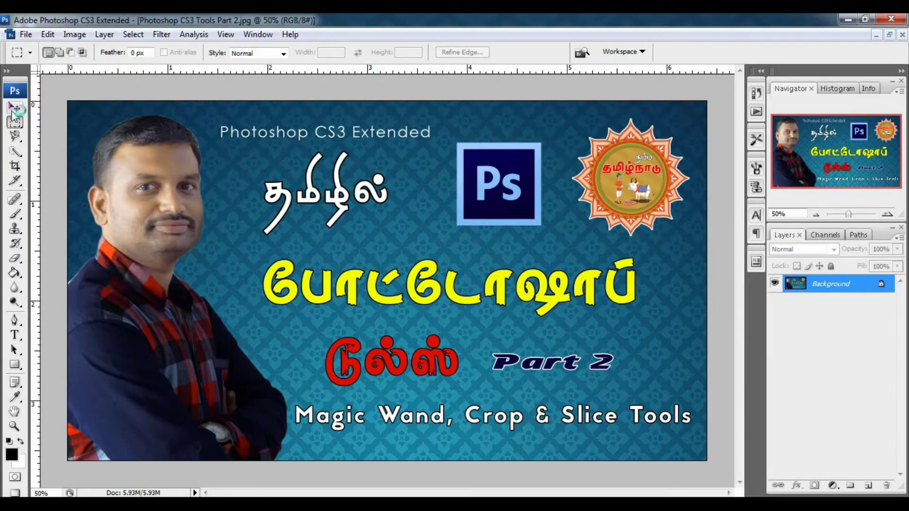
{"action": "left_click", "coordinate": [15, 108]}
{"action": "left_click", "coordinate": [14, 122]}
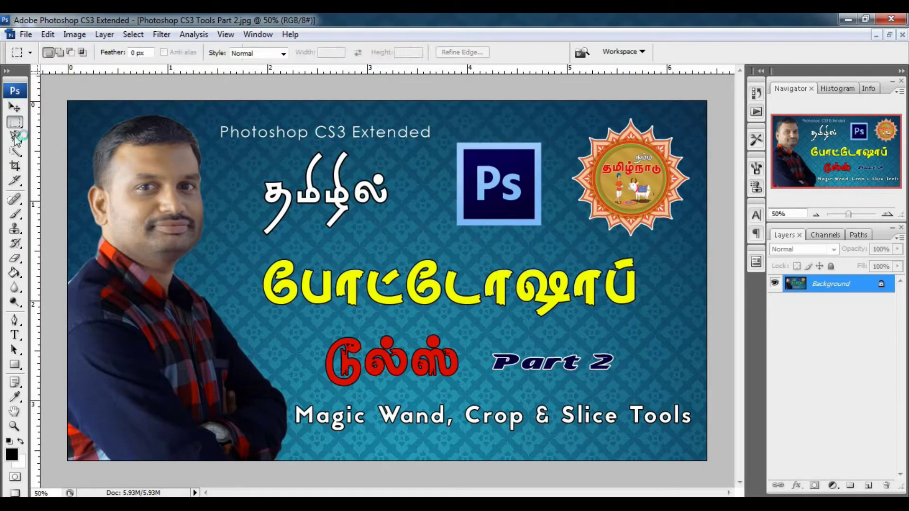
{"action": "left_click", "coordinate": [16, 137]}
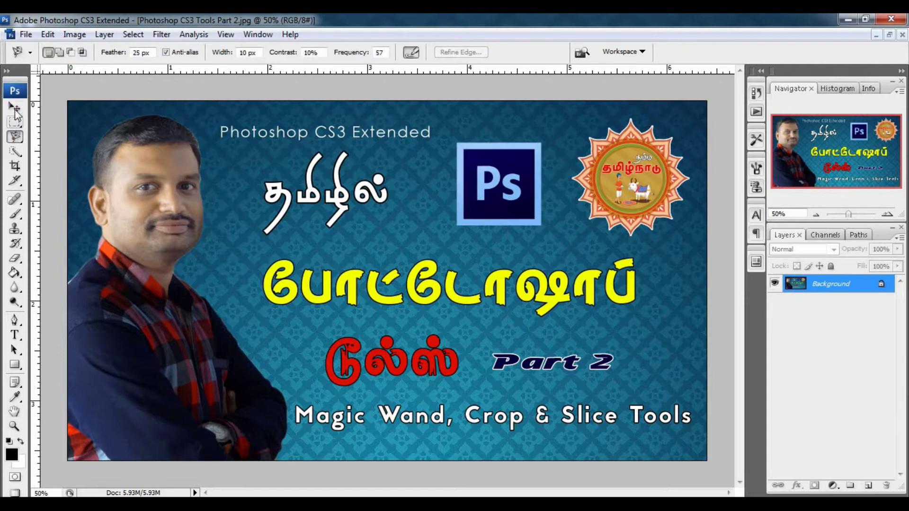
{"action": "left_click", "coordinate": [14, 108]}
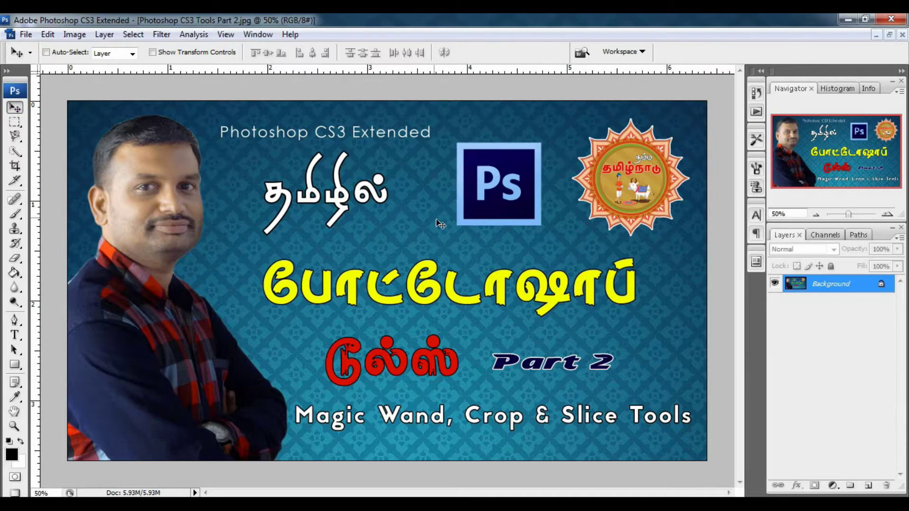
Step: Cycle through Rectangular Marquee, Magnetic Lasso and Quick Selection, ending on Quick Selection
{"action": "left_click", "coordinate": [15, 122]}
{"action": "left_click", "coordinate": [16, 136]}
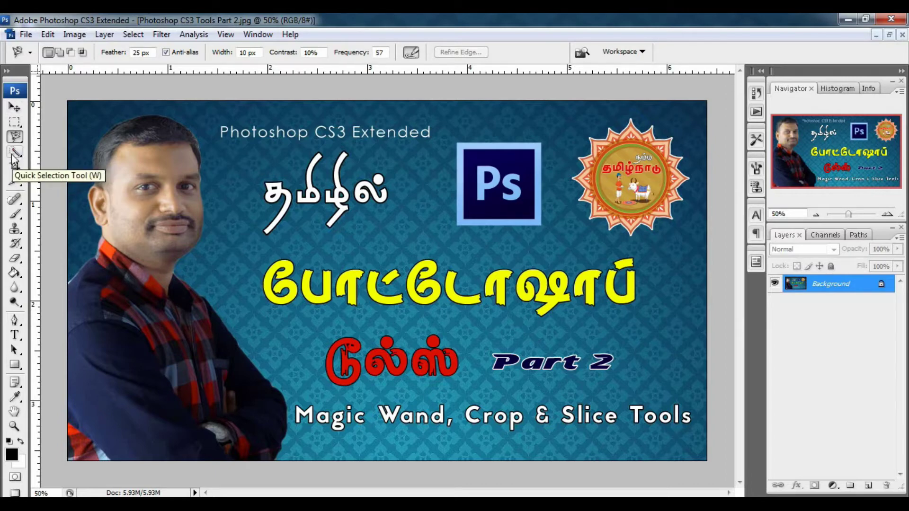
{"action": "left_click", "coordinate": [16, 152]}
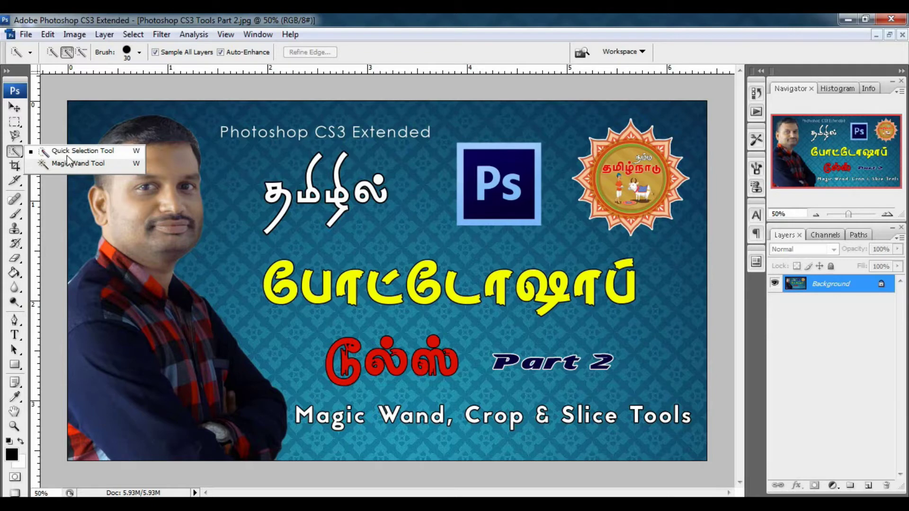
{"action": "left_click", "coordinate": [80, 150]}
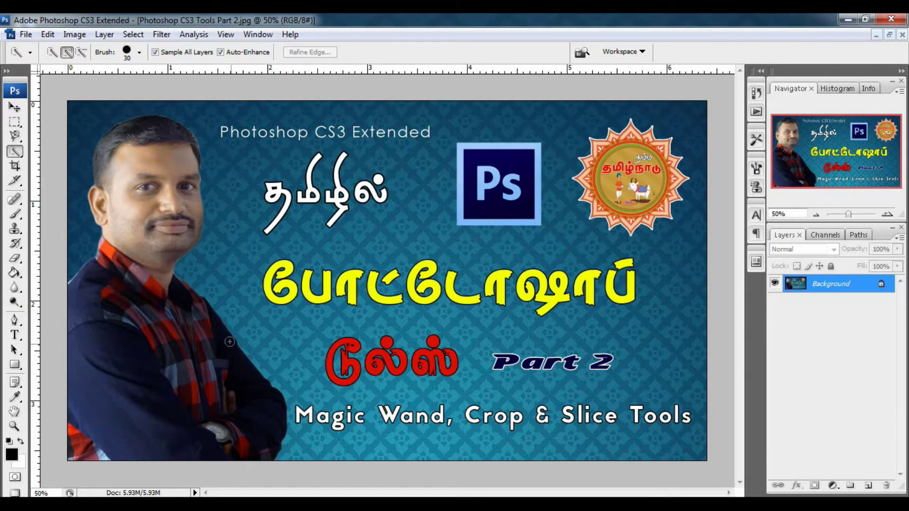
{"action": "left_click", "coordinate": [15, 137]}
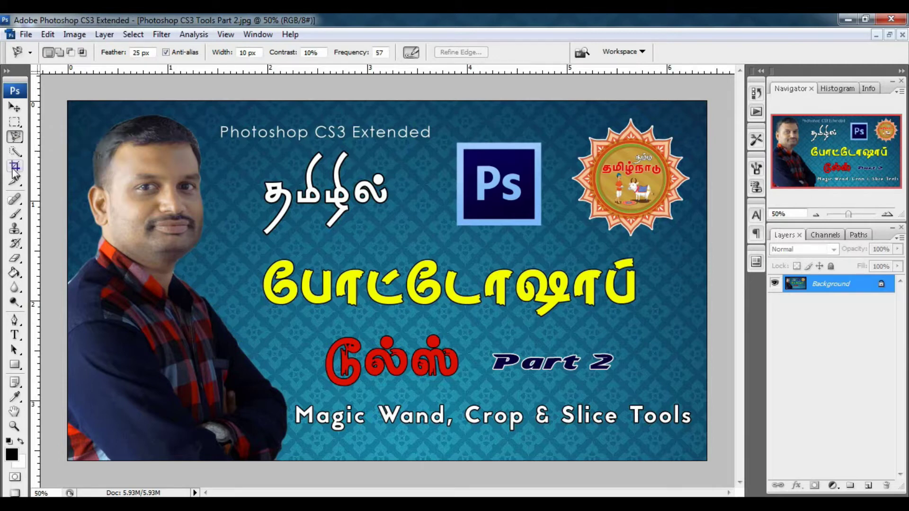
{"action": "left_click", "coordinate": [15, 151]}
Step: Quick-select the man's head and body, subtracting the stray bulge beside his ear
{"action": "left_click", "coordinate": [73, 155]}
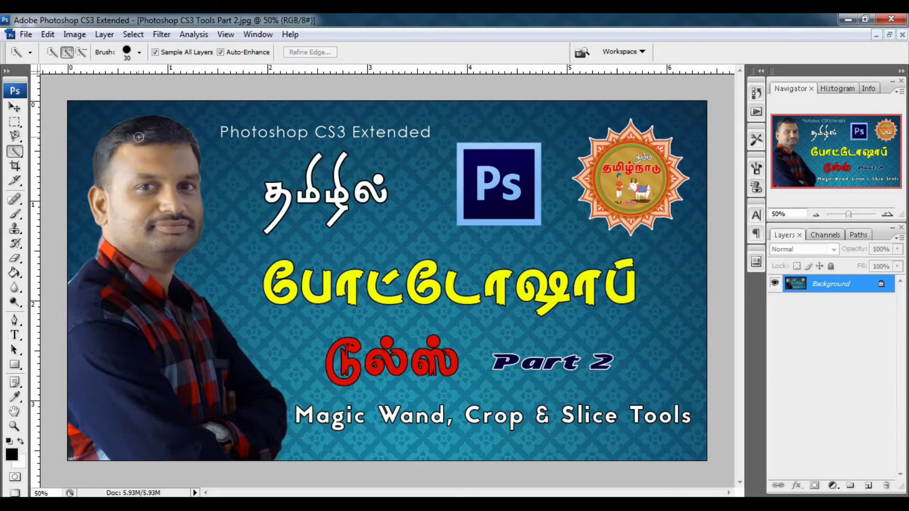
{"action": "mouse_move", "coordinate": [125, 127]}
{"action": "left_mouse_down"}
{"action": "mouse_move", "coordinate": [174, 136]}
{"action": "mouse_move", "coordinate": [223, 377]}
{"action": "mouse_move", "coordinate": [94, 420]}
{"action": "mouse_move", "coordinate": [115, 313]}
{"action": "left_mouse_up"}
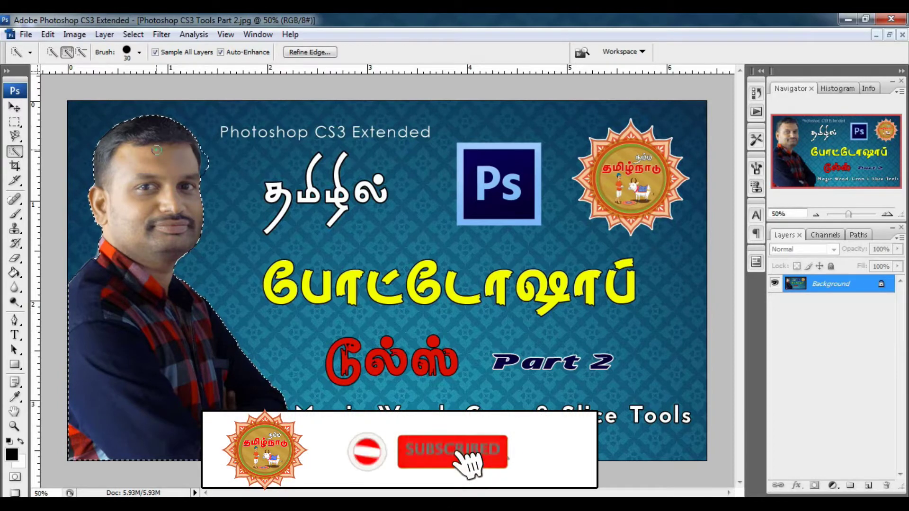
{"action": "left_click", "coordinate": [82, 52]}
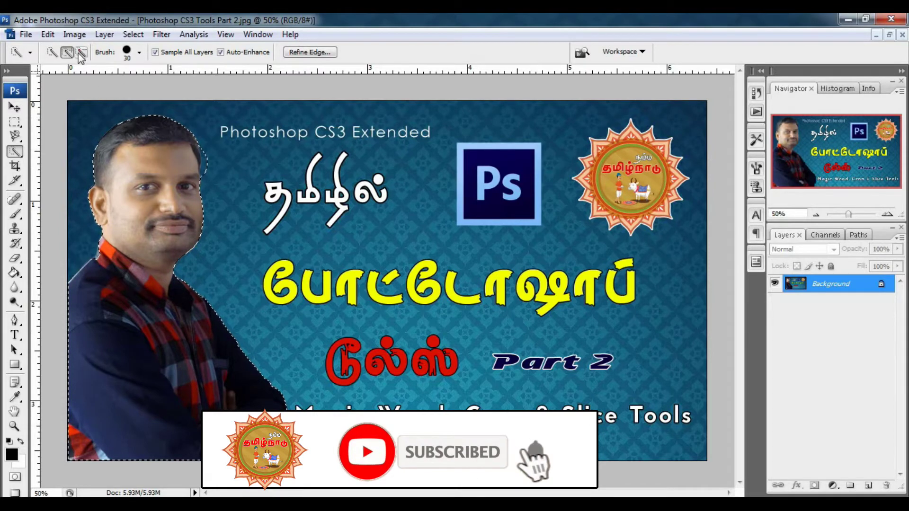
{"action": "left_click_drag", "start_coordinate": [204, 151], "coordinate": [207, 169]}
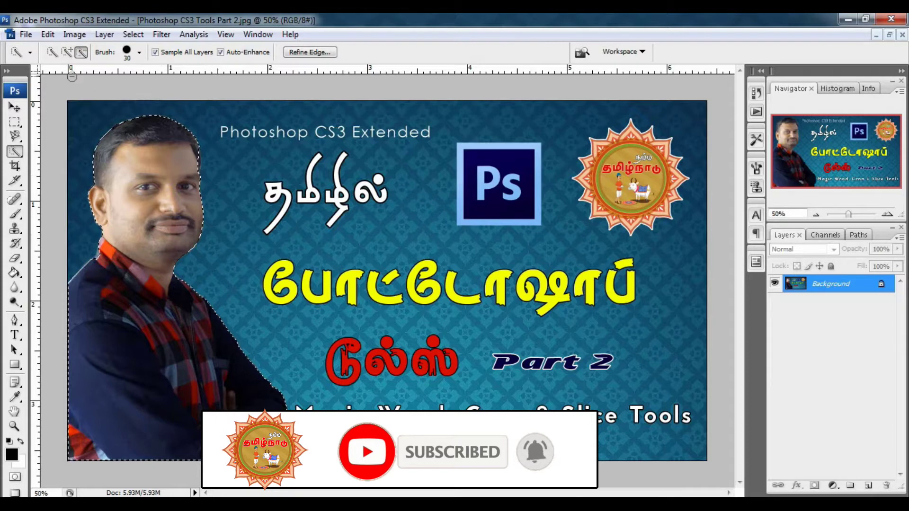
{"action": "left_click", "coordinate": [67, 54]}
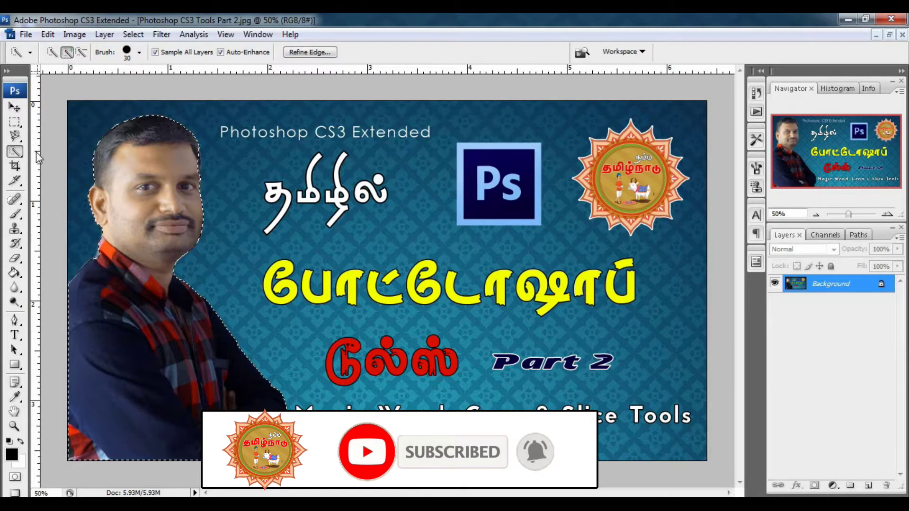
Step: Switch from Quick Selection to the Magic Wand Tool via the tool flyout
{"action": "right_click", "coordinate": [13, 157]}
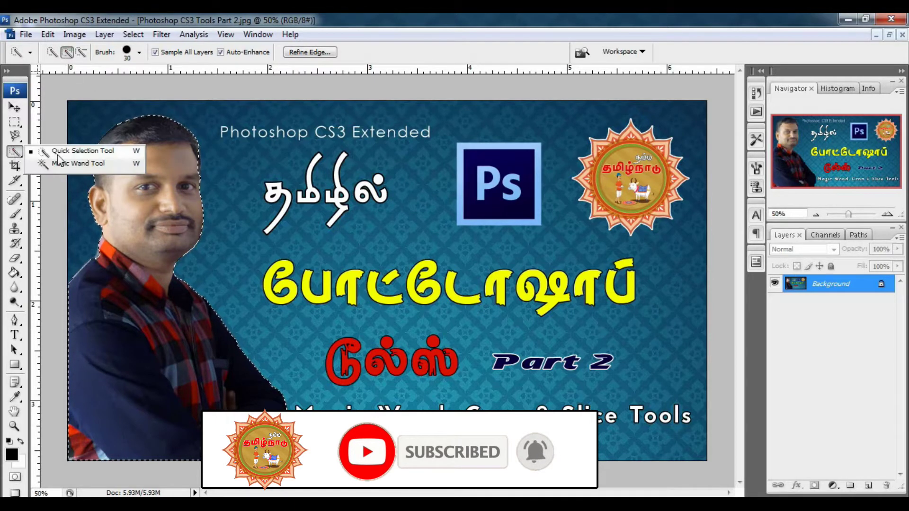
{"action": "left_click", "coordinate": [109, 156]}
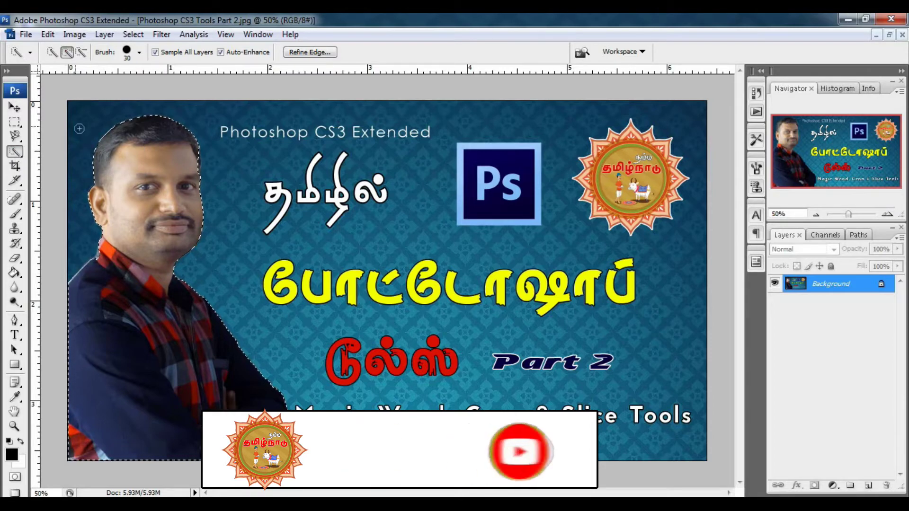
{"action": "right_click", "coordinate": [15, 152]}
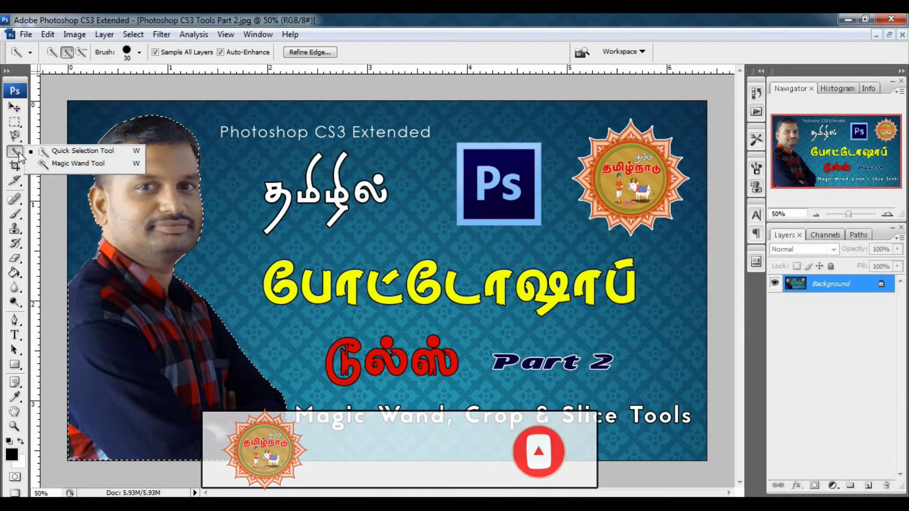
{"action": "left_click", "coordinate": [78, 163]}
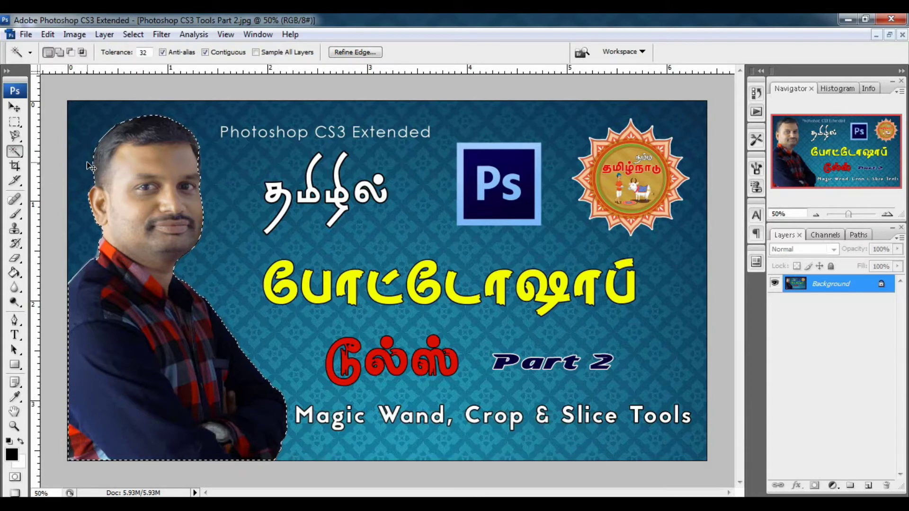
Step: Magic Wand-select the shirt, then only the dark jacket, and deselect everything with Ctrl+D
{"action": "key", "text": "ctrl+d"}
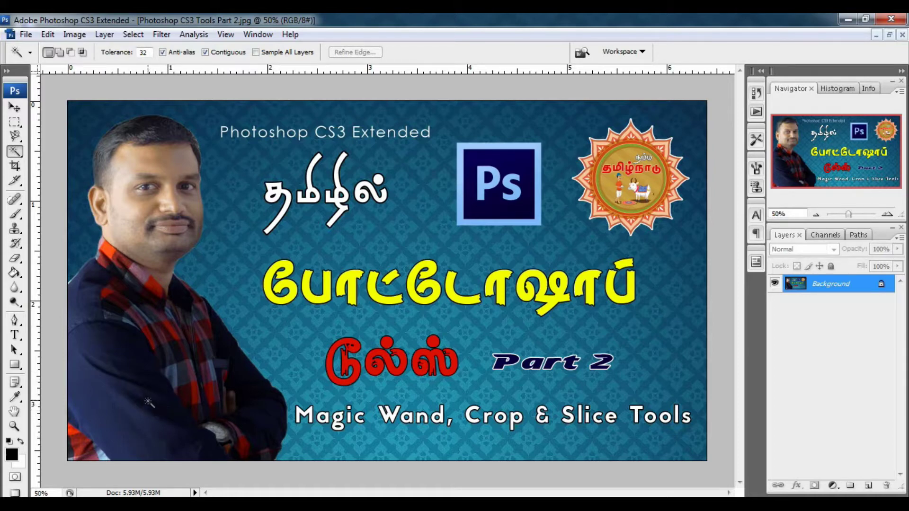
{"action": "left_click", "coordinate": [133, 344]}
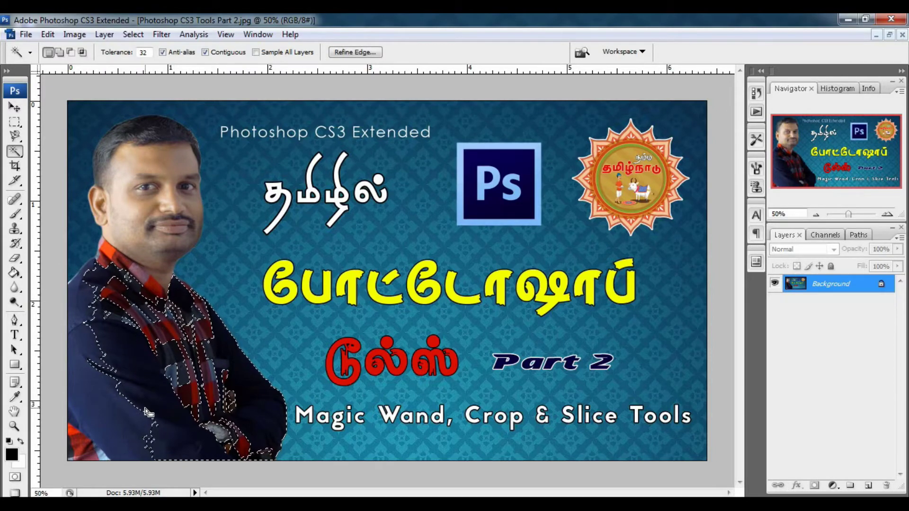
{"action": "left_click", "coordinate": [92, 410]}
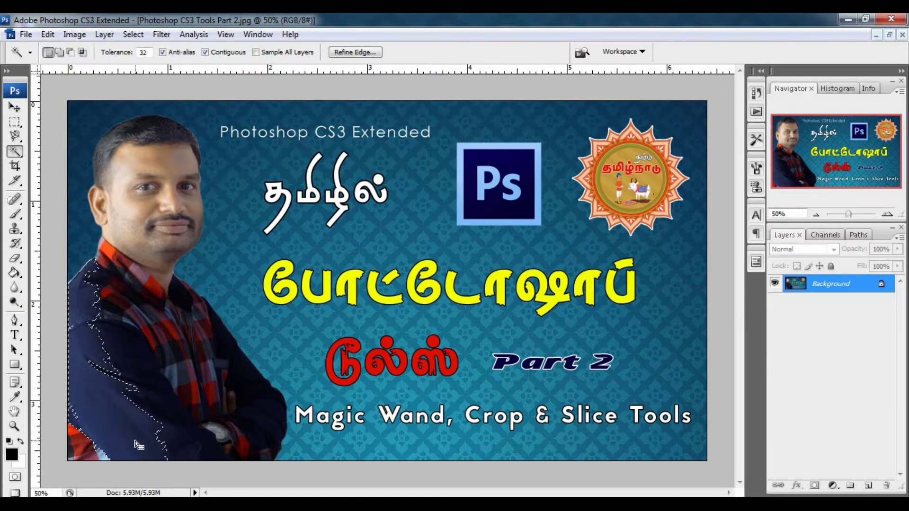
{"action": "right_click", "coordinate": [16, 153]}
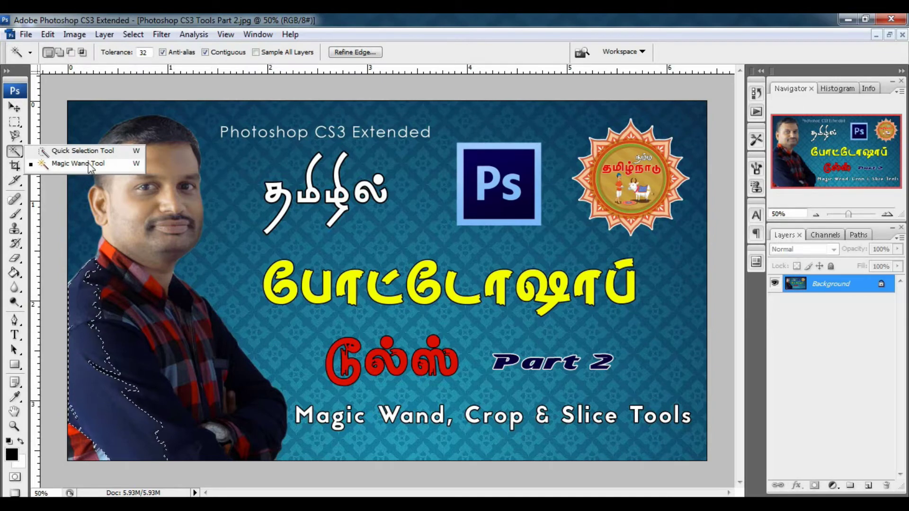
{"action": "left_click", "coordinate": [227, 13]}
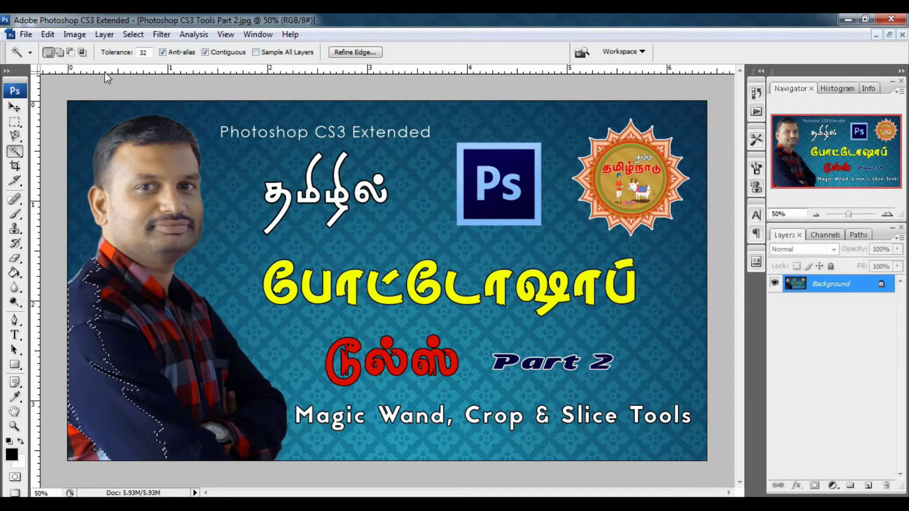
{"action": "key", "text": "ctrl+d"}
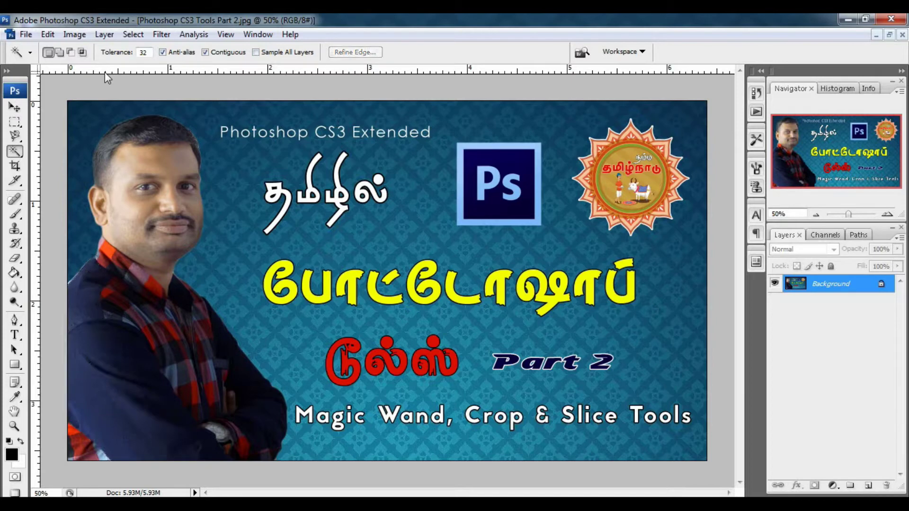
{"action": "left_click", "coordinate": [15, 166]}
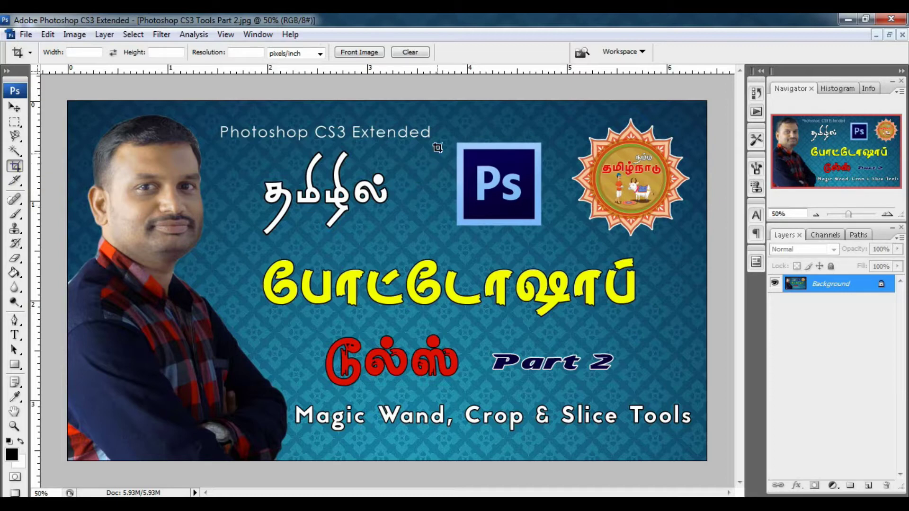
Step: Crop to the Ps logo, tightening the top, bottom and side edges before committing
{"action": "left_click_drag", "start_coordinate": [446, 131], "coordinate": [554, 236]}
{"action": "left_click_drag", "start_coordinate": [554, 236], "coordinate": [555, 237]}
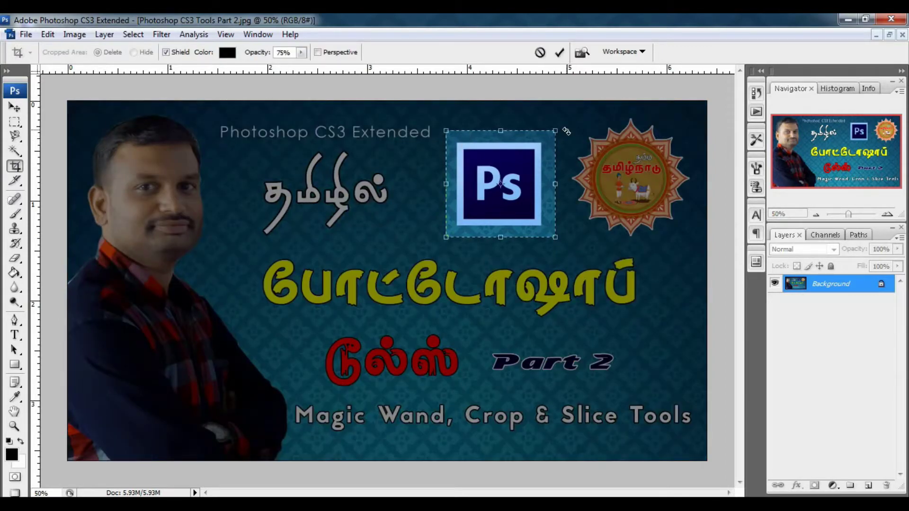
{"action": "left_click_drag", "start_coordinate": [501, 130], "coordinate": [501, 133]}
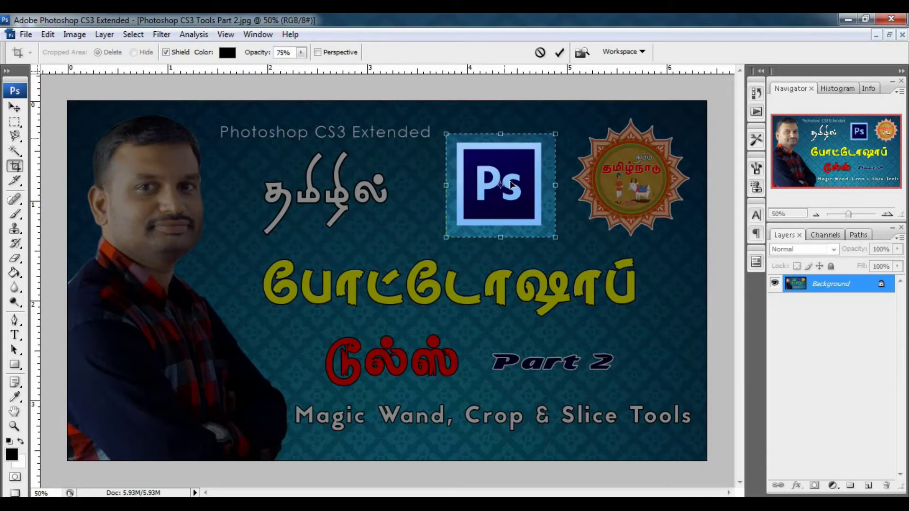
{"action": "left_click_drag", "start_coordinate": [501, 235], "coordinate": [501, 232]}
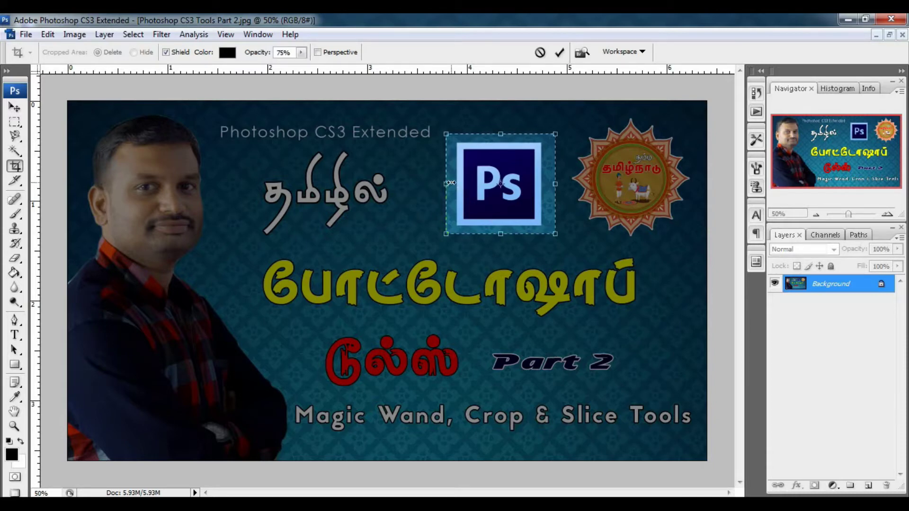
{"action": "left_click_drag", "start_coordinate": [446, 183], "coordinate": [449, 183]}
{"action": "left_click_drag", "start_coordinate": [556, 184], "coordinate": [549, 184]}
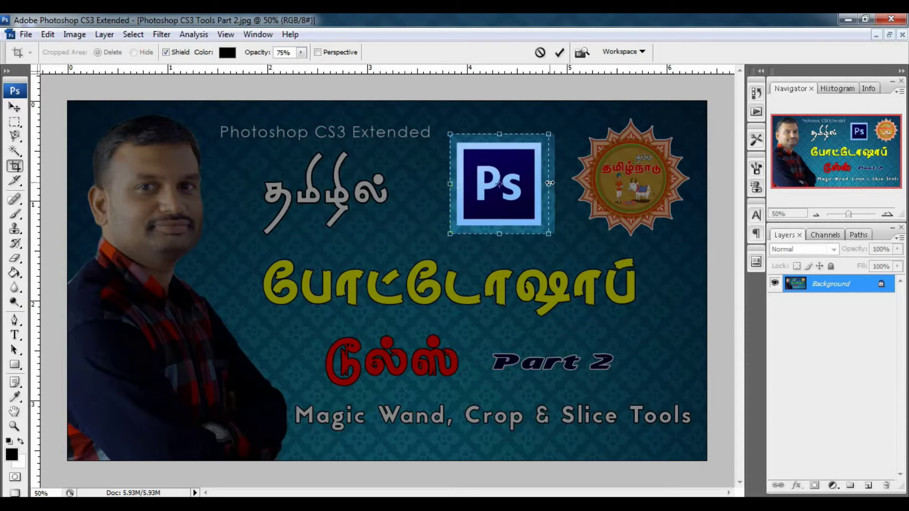
{"action": "double_click", "coordinate": [516, 155]}
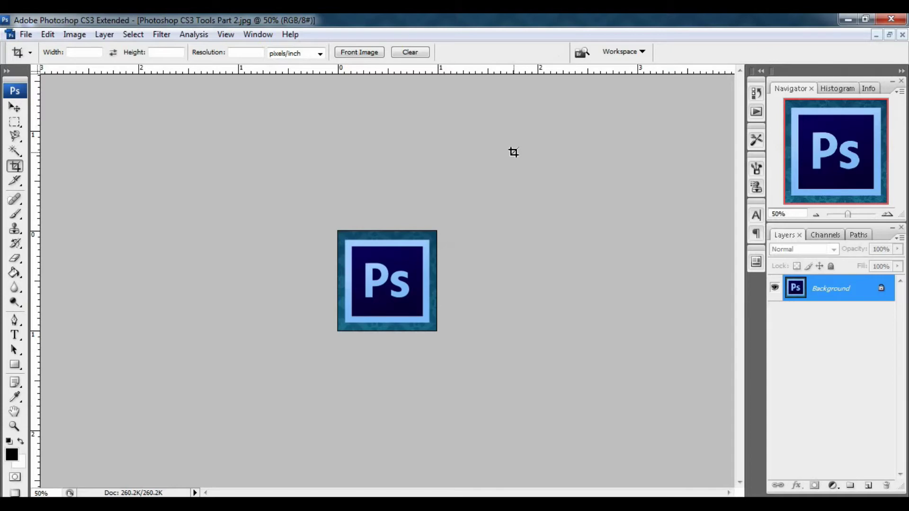
Step: Undo the crop, redraw the crop box around the Ps logo, and keep black shield colour
{"action": "key", "text": "ctrl+z"}
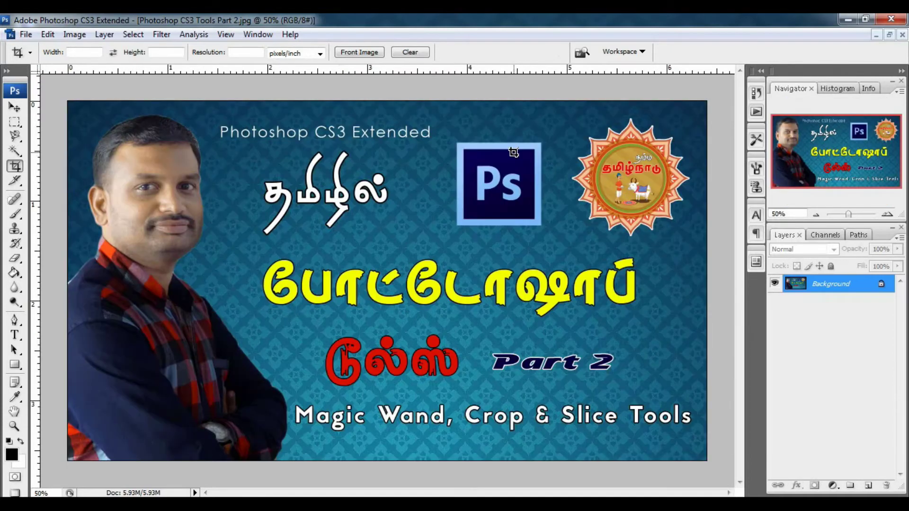
{"action": "left_click_drag", "start_coordinate": [443, 131], "coordinate": [551, 235]}
{"action": "left_click_drag", "start_coordinate": [557, 237], "coordinate": [558, 238]}
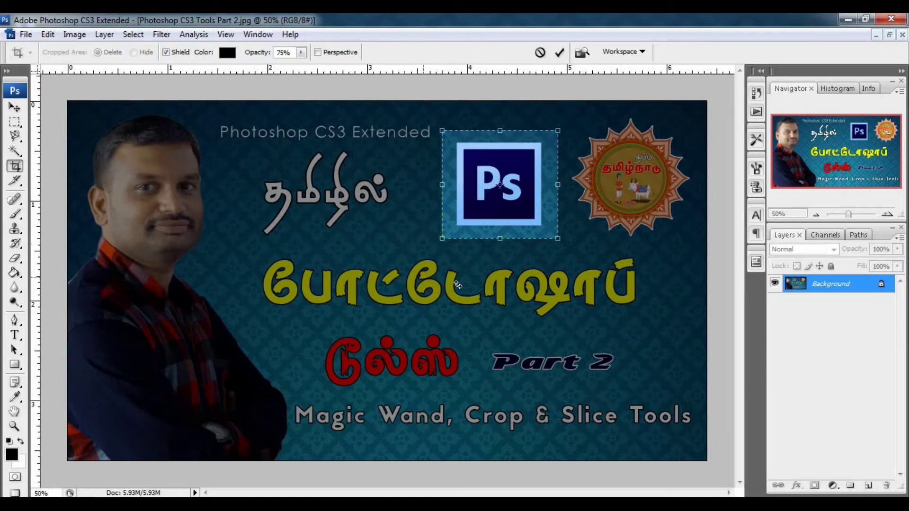
{"action": "left_click", "coordinate": [227, 53]}
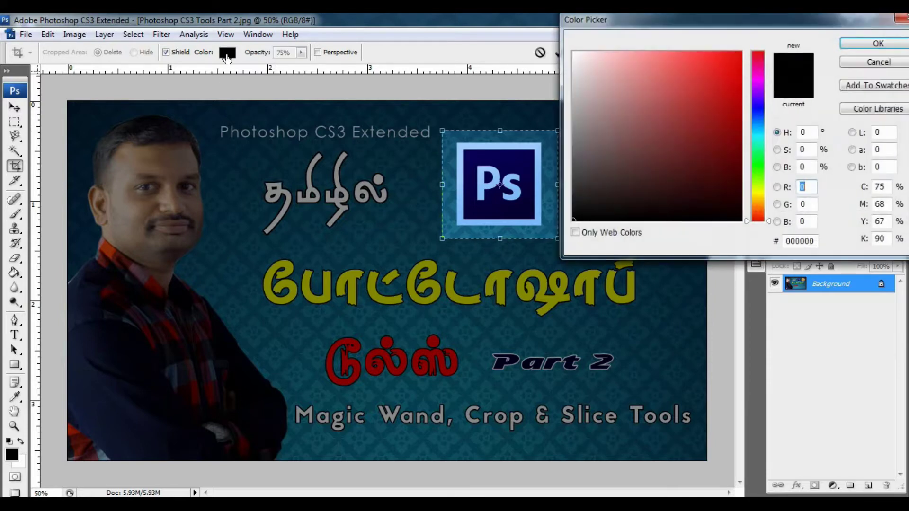
{"action": "left_click", "coordinate": [742, 51]}
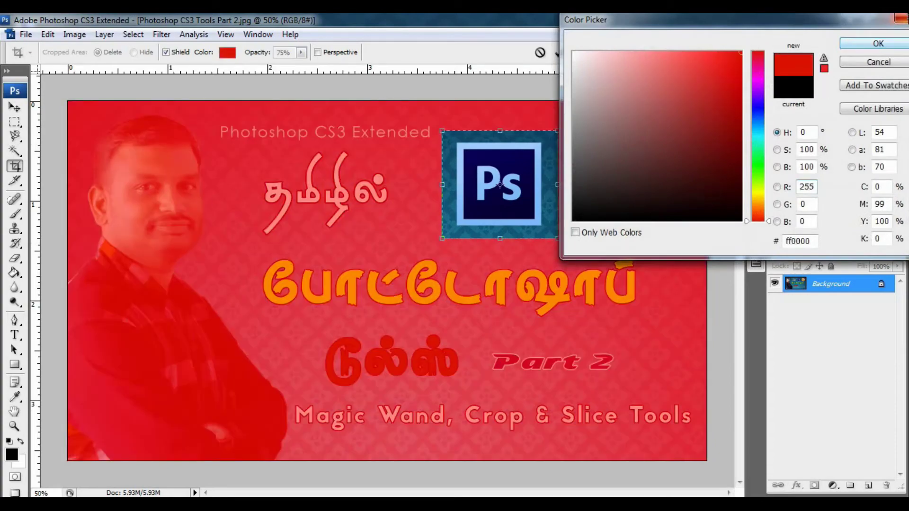
{"action": "left_click", "coordinate": [878, 62]}
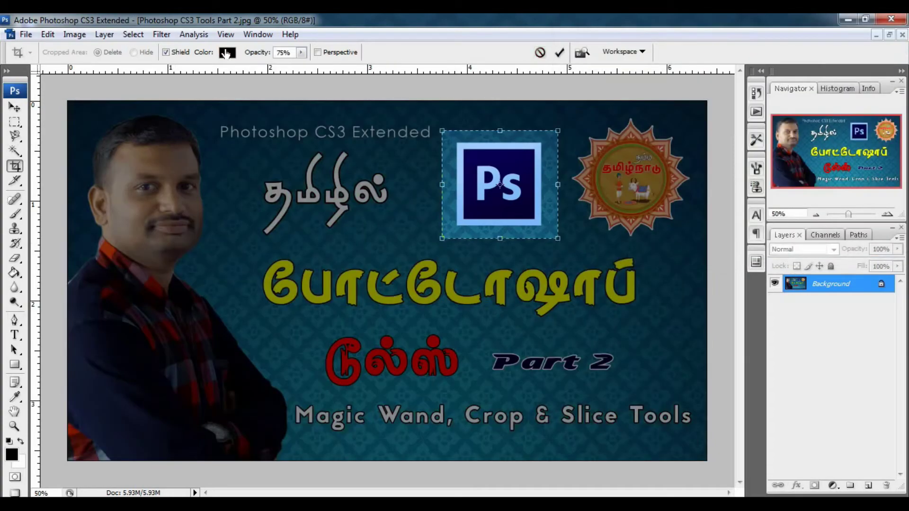
Step: Set the crop shield opacity to 75% and apply the crop
{"action": "left_click", "coordinate": [302, 53]}
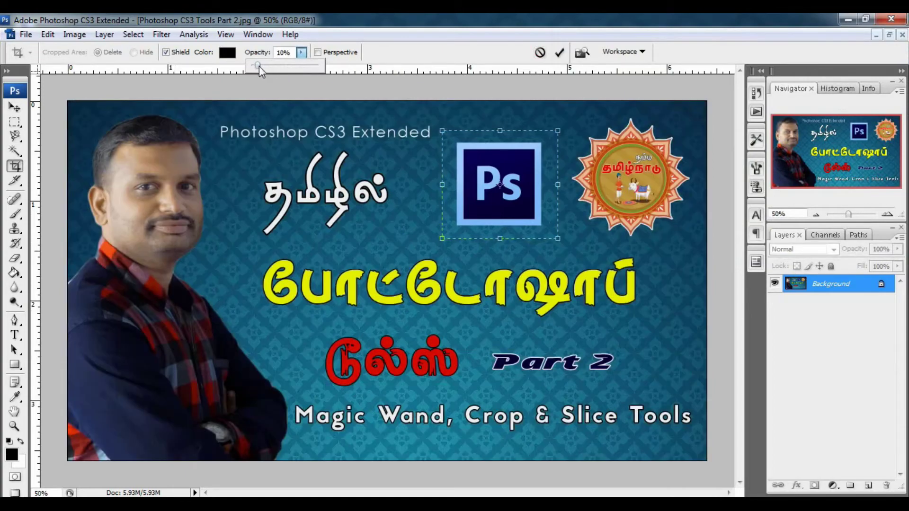
{"action": "left_click_drag", "start_coordinate": [259, 66], "coordinate": [309, 68]}
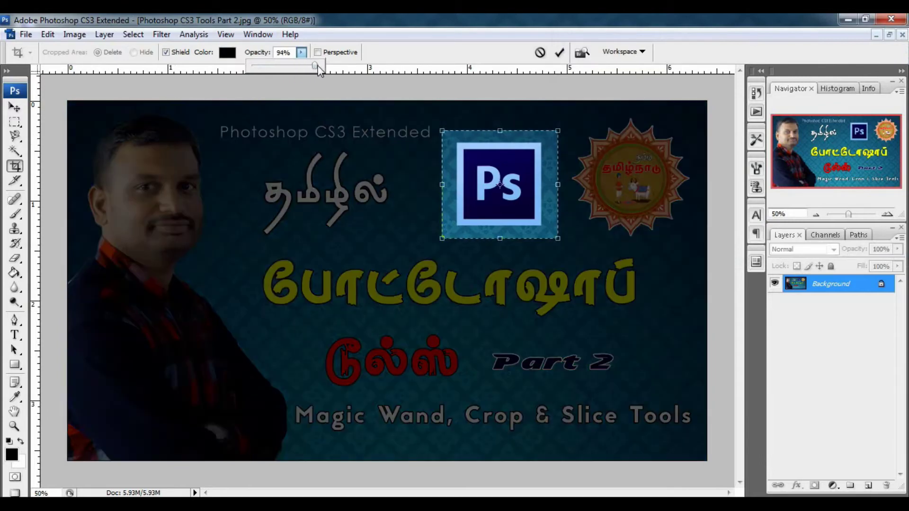
{"action": "left_click_drag", "start_coordinate": [318, 68], "coordinate": [322, 68]}
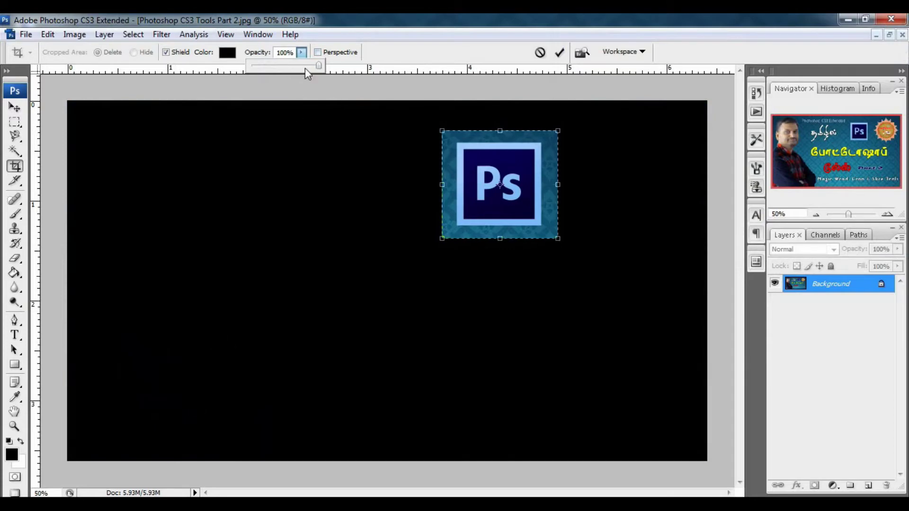
{"action": "left_click_drag", "start_coordinate": [317, 67], "coordinate": [300, 66]}
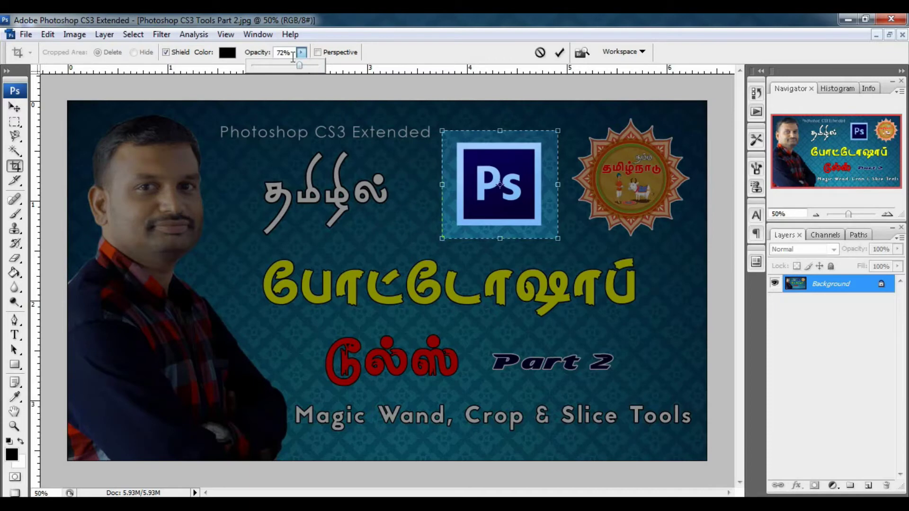
{"action": "left_click", "coordinate": [299, 54]}
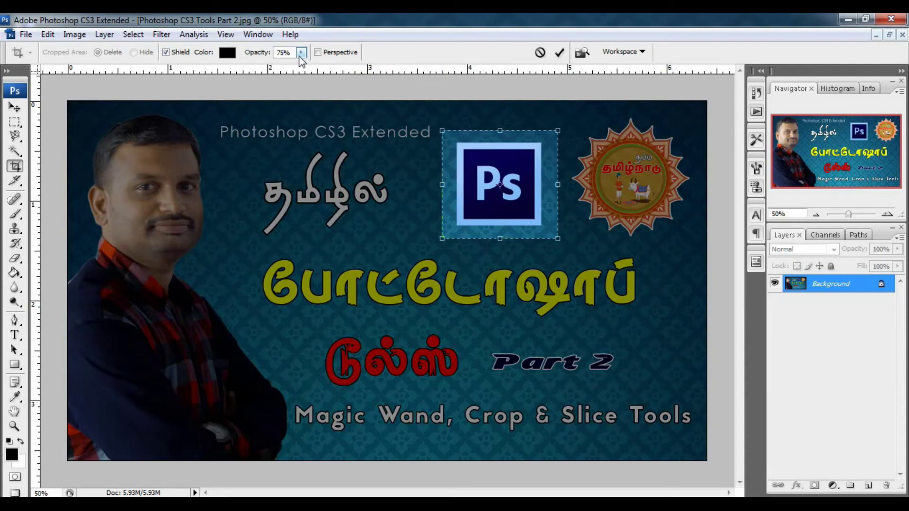
{"action": "key", "text": "Return"}
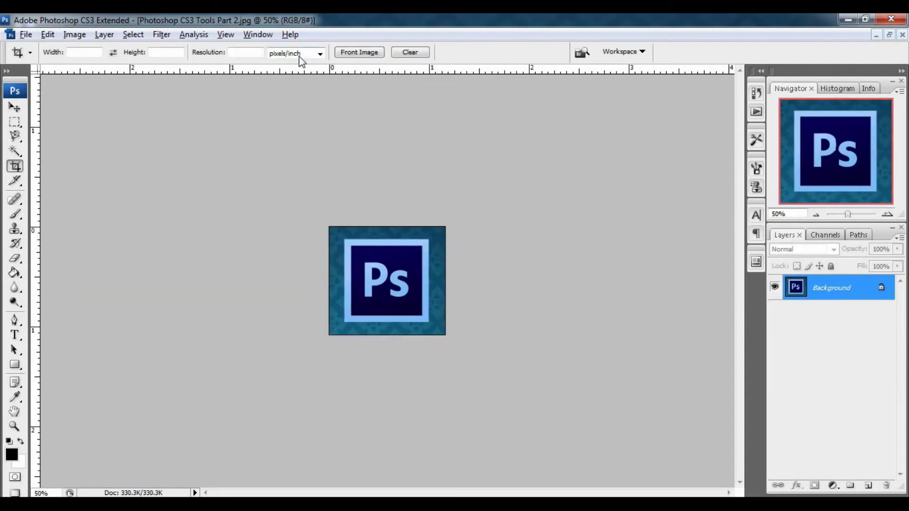
Step: Undo the crop to restore the full banner, then select the crop Width and Height fields
{"action": "key", "text": "ctrl+z"}
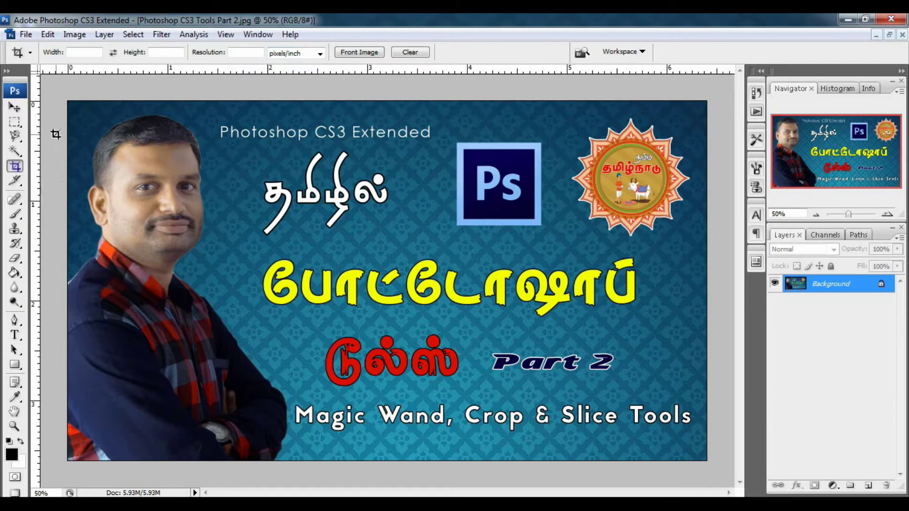
{"action": "left_click", "coordinate": [94, 53]}
{"action": "left_click", "coordinate": [167, 52]}
Step: Keep the Rectangular Marquee style at Normal and return to the Crop tool
{"action": "left_click", "coordinate": [15, 122]}
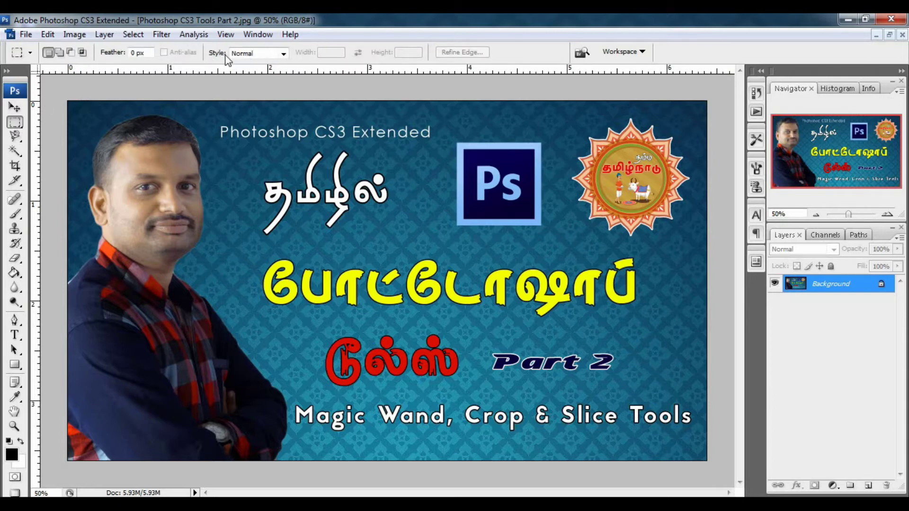
{"action": "left_click", "coordinate": [251, 53]}
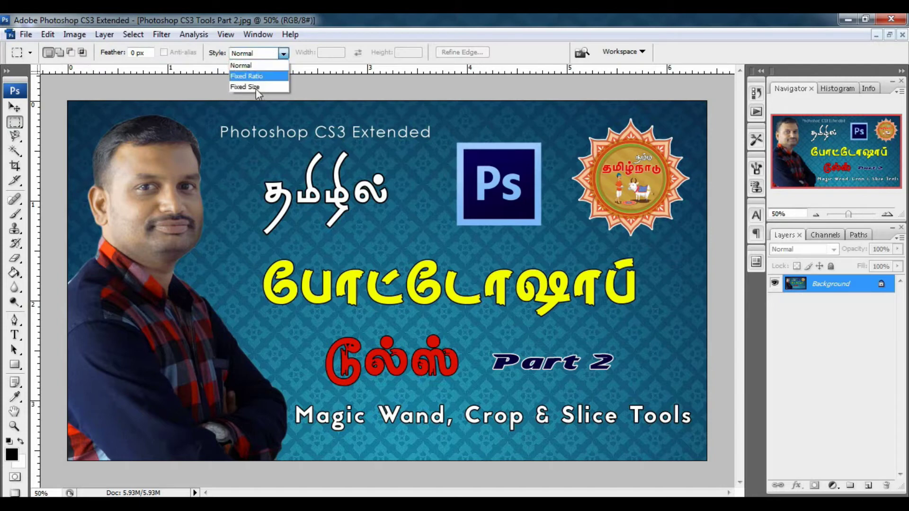
{"action": "left_click", "coordinate": [250, 66]}
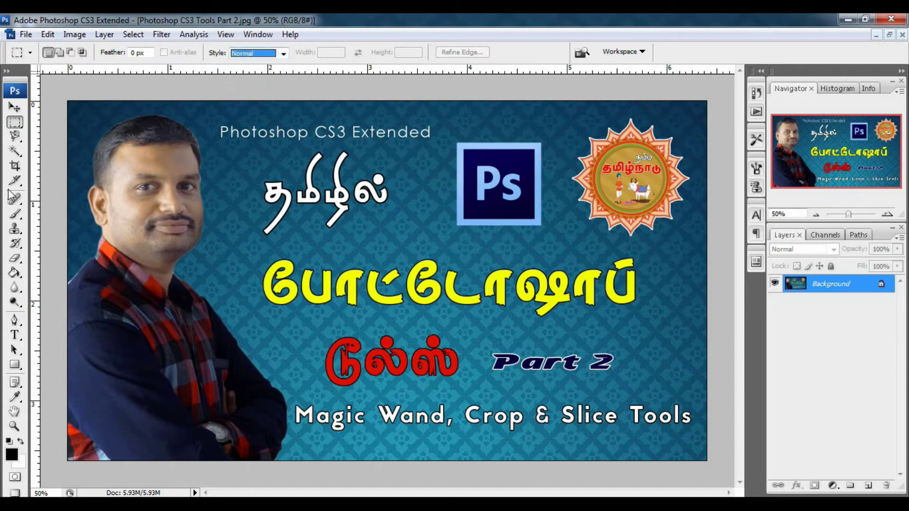
{"action": "left_click", "coordinate": [15, 165]}
Step: Set crop Width and Height to 100 in, draw a trial crop over the title, cancel it
{"action": "left_click", "coordinate": [97, 52]}
{"action": "type", "text": "100 in"}
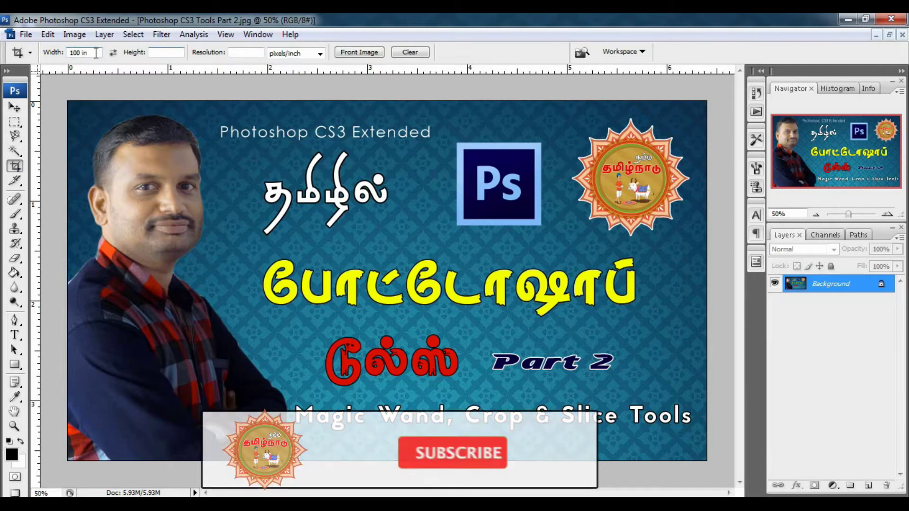
{"action": "key", "text": "Tab"}
{"action": "type", "text": "100 in"}
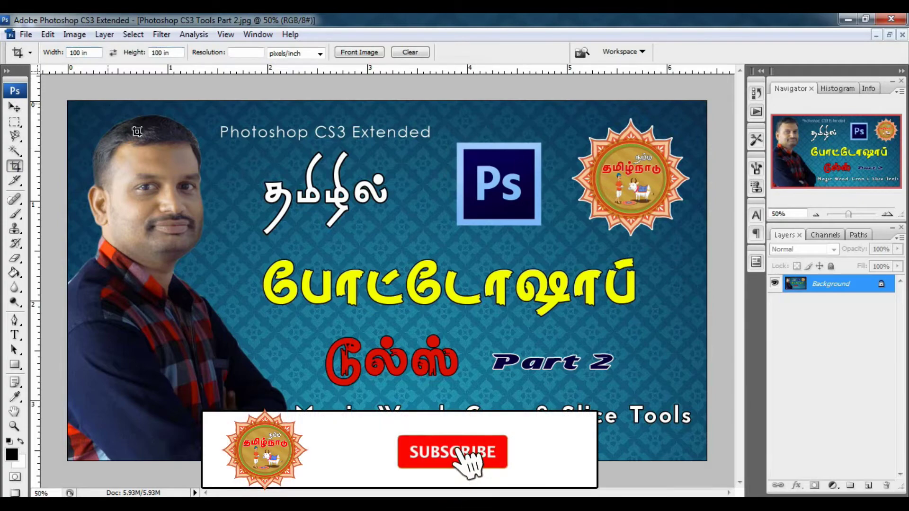
{"action": "left_click_drag", "start_coordinate": [232, 151], "coordinate": [407, 324]}
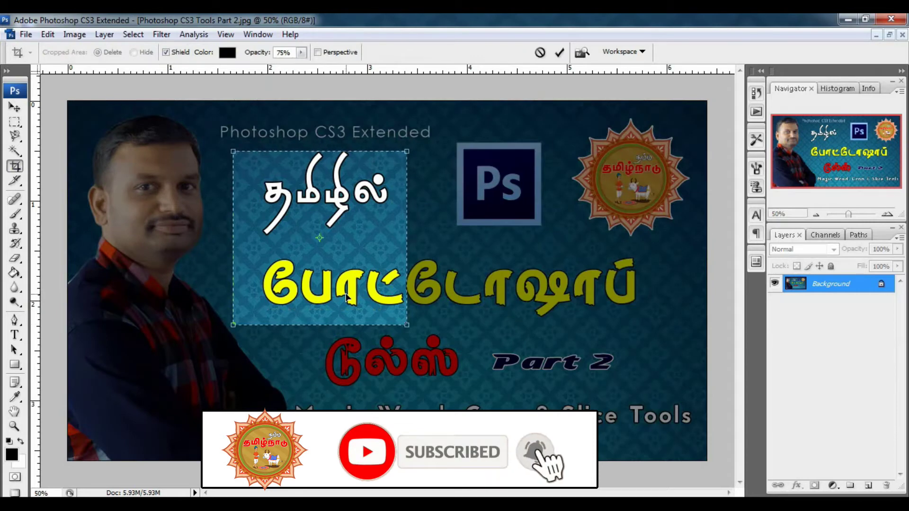
{"action": "key", "text": "Escape"}
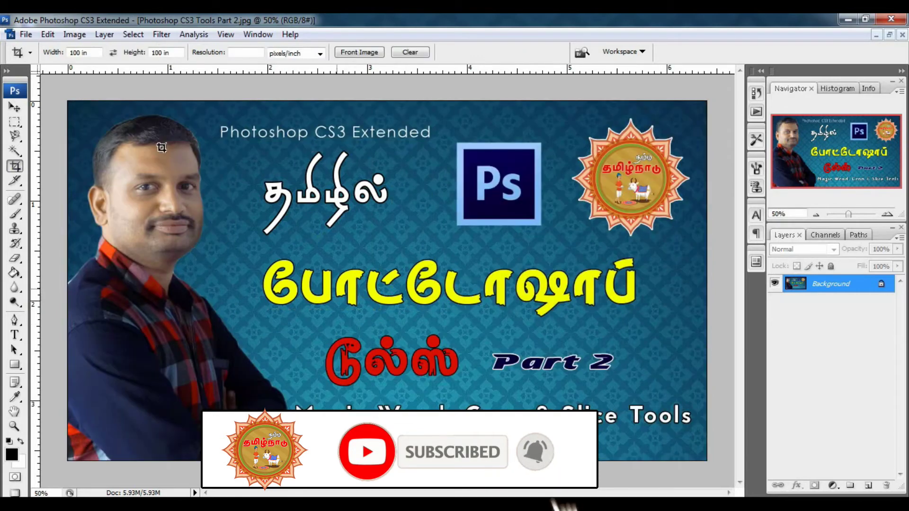
Step: Clear the crop Width and Height values, draw a trial crop over both titles, and cancel
{"action": "left_click", "coordinate": [101, 52]}
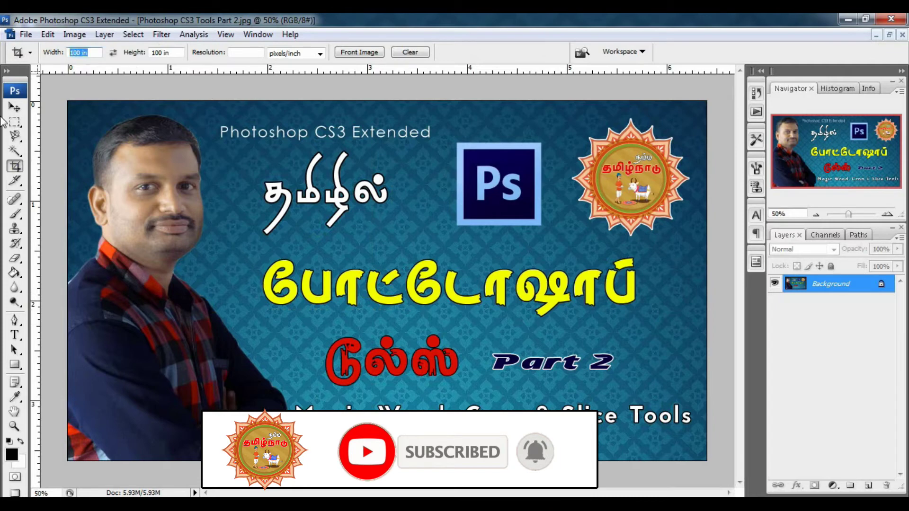
{"action": "key", "text": "BackSpace"}
{"action": "key", "text": "Tab"}
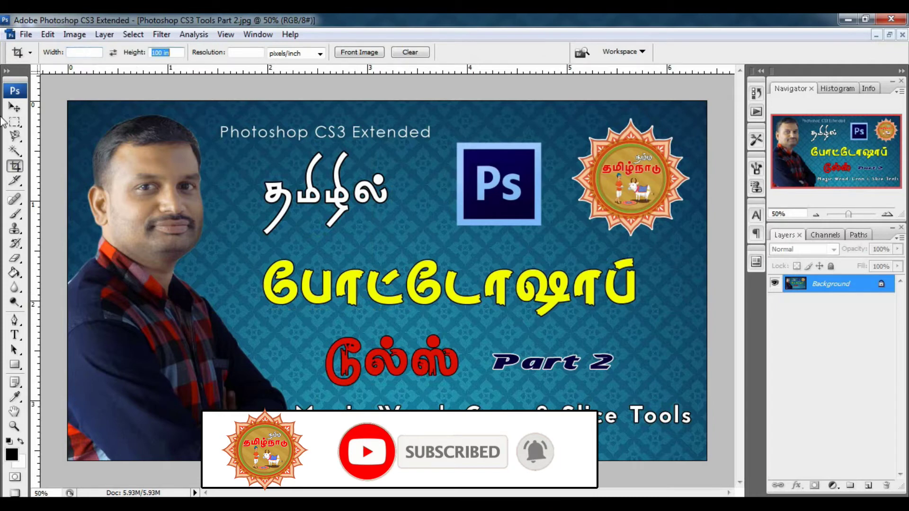
{"action": "key", "text": "BackSpace"}
{"action": "left_click_drag", "start_coordinate": [232, 169], "coordinate": [600, 223]}
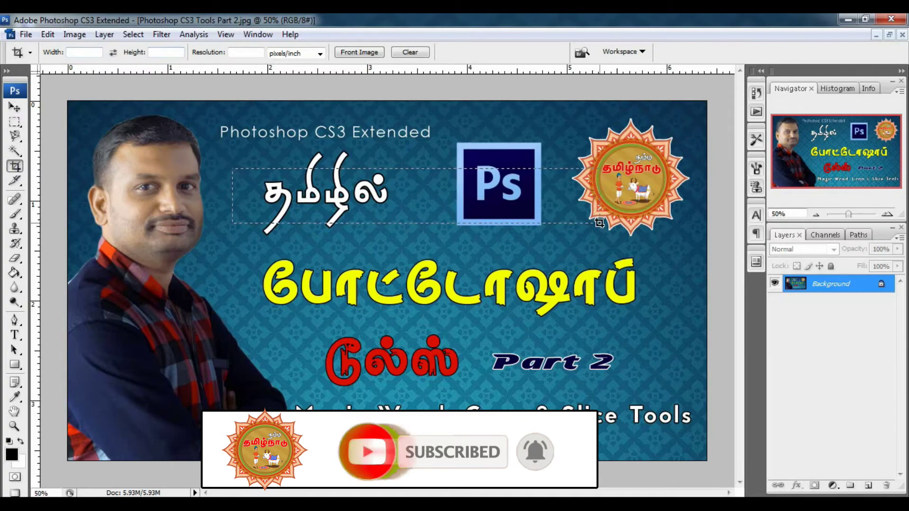
{"action": "left_click_drag", "start_coordinate": [426, 227], "coordinate": [425, 290]}
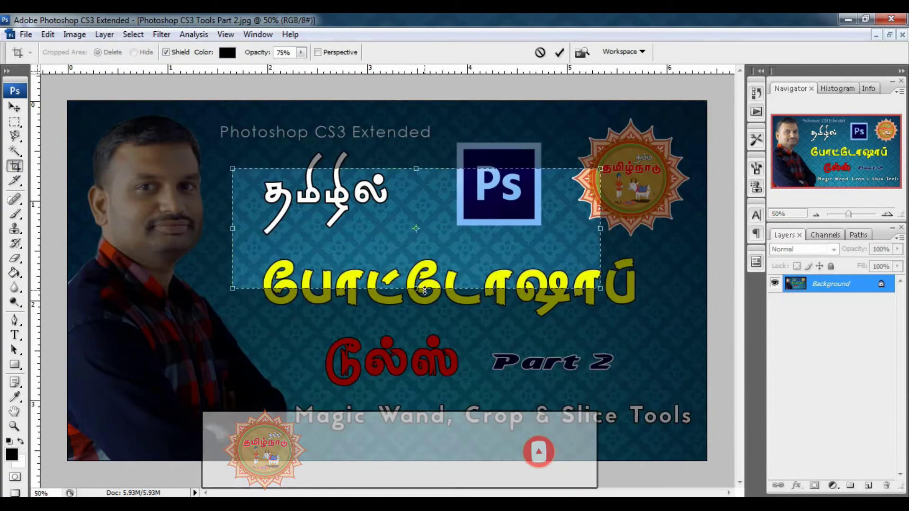
{"action": "key", "text": "Escape"}
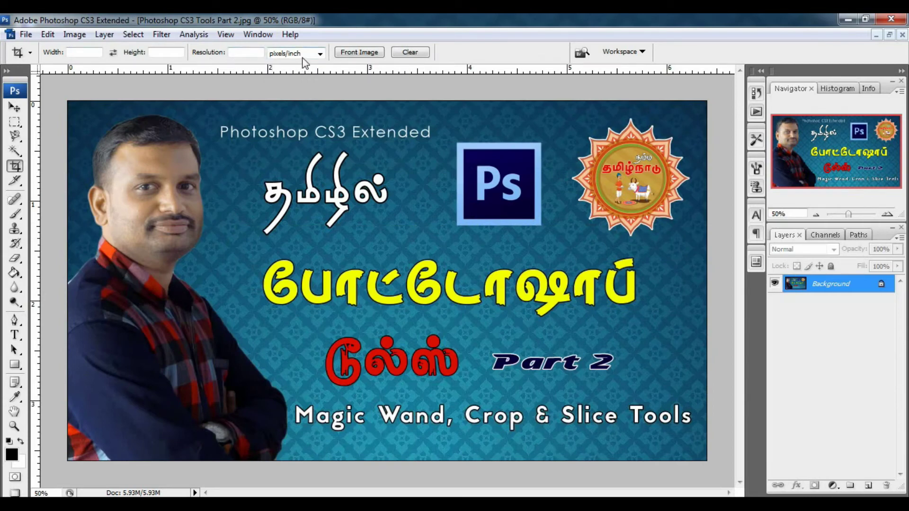
Step: Choose the Slice Tool from the toolbox flyout
{"action": "left_click", "coordinate": [15, 182]}
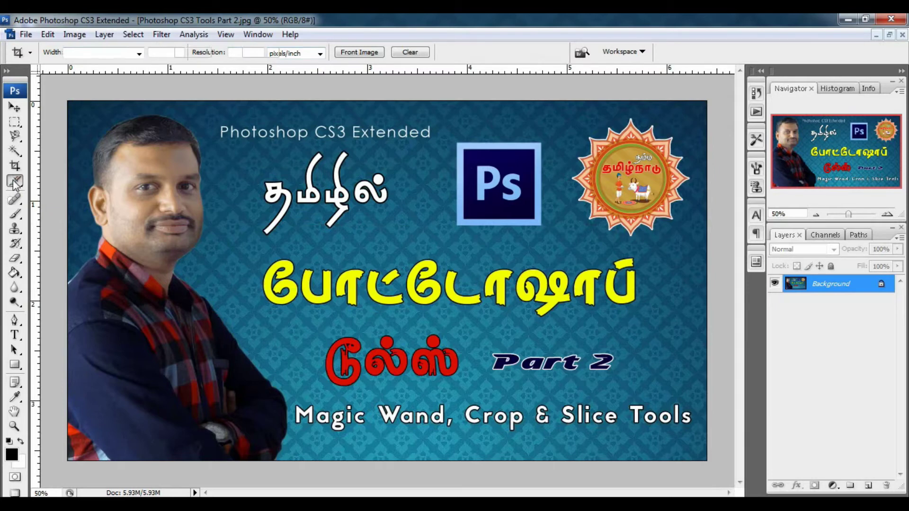
{"action": "left_click", "coordinate": [17, 183]}
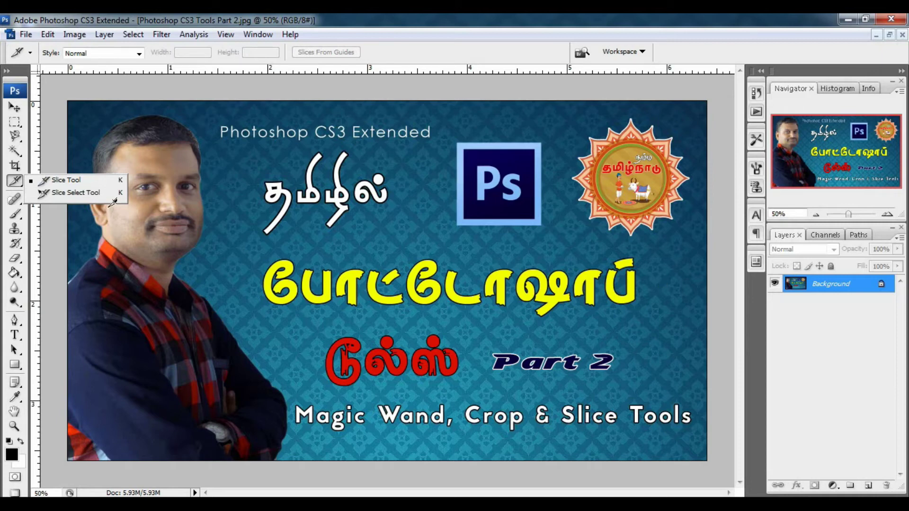
{"action": "left_click", "coordinate": [55, 184]}
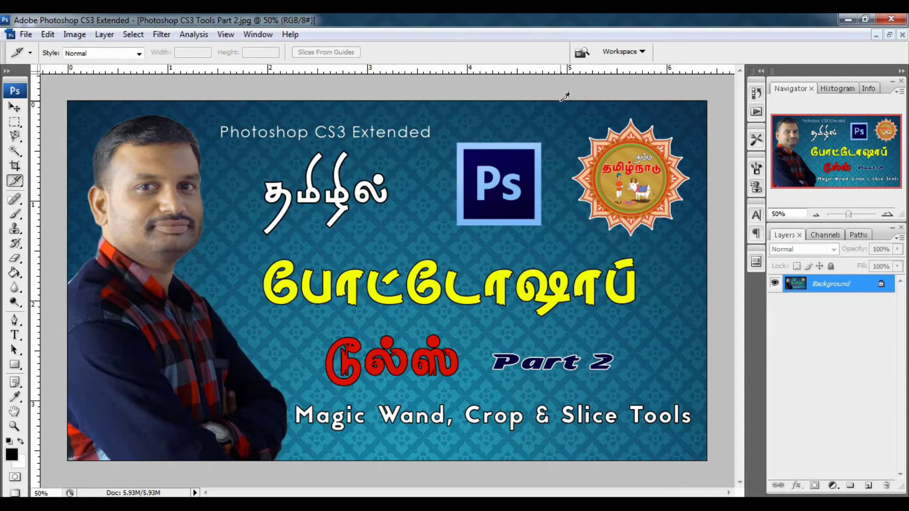
Step: Draw slices around the medallion, Ps logo, red Tamil word and Part 2 text
{"action": "mouse_move", "coordinate": [563, 101]}
{"action": "left_mouse_down"}
{"action": "mouse_move", "coordinate": [677, 244]}
{"action": "mouse_move", "coordinate": [693, 241]}
{"action": "left_mouse_up"}
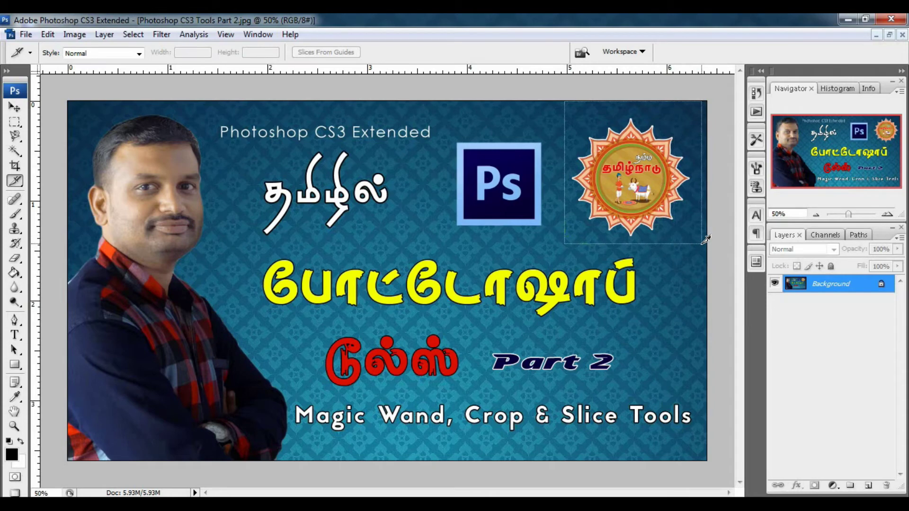
{"action": "left_click_drag", "start_coordinate": [700, 239], "coordinate": [706, 244]}
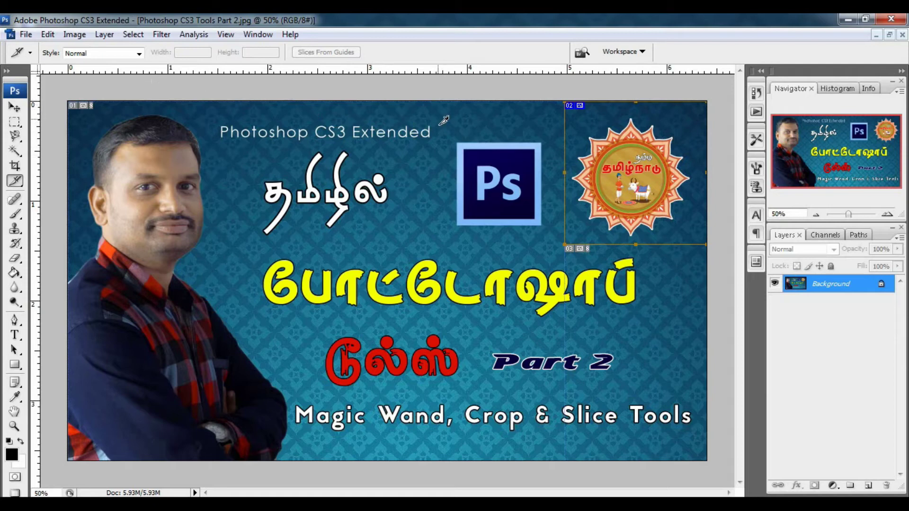
{"action": "left_click_drag", "start_coordinate": [441, 126], "coordinate": [550, 245]}
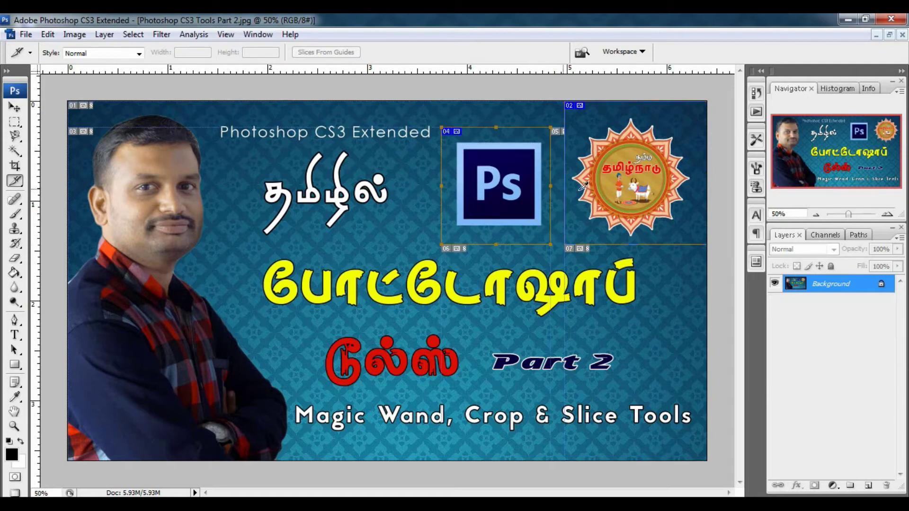
{"action": "left_click_drag", "start_coordinate": [296, 318], "coordinate": [474, 398]}
{"action": "mouse_move", "coordinate": [475, 318]}
{"action": "left_mouse_down"}
{"action": "mouse_move", "coordinate": [637, 387]}
{"action": "mouse_move", "coordinate": [634, 398]}
{"action": "left_mouse_up"}
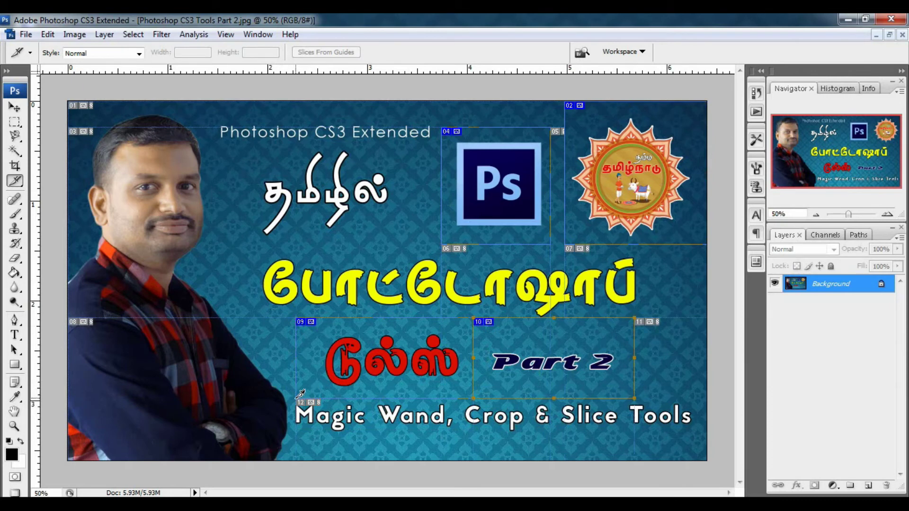
Step: Draw slices around the tools caption and the Tamil title தமிழில்
{"action": "left_click_drag", "start_coordinate": [296, 399], "coordinate": [702, 441]}
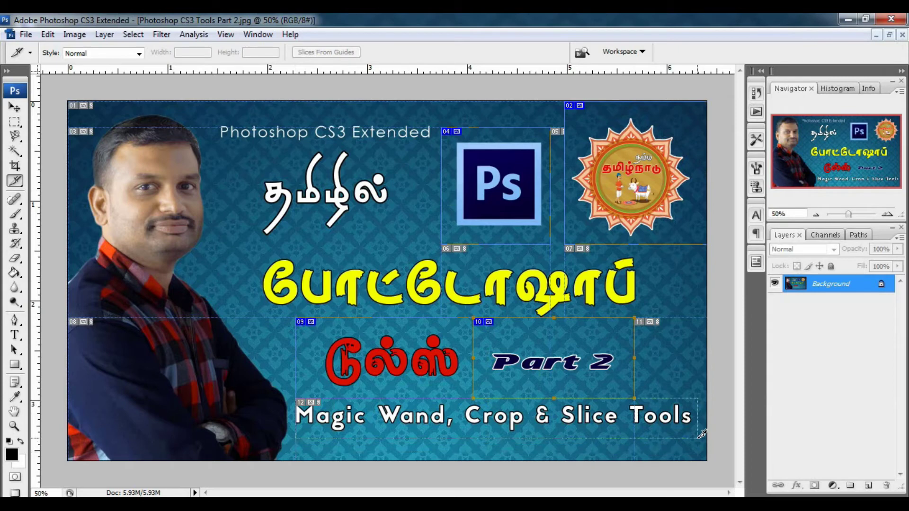
{"action": "left_click_drag", "start_coordinate": [702, 442], "coordinate": [702, 436]}
{"action": "left_click_drag", "start_coordinate": [240, 144], "coordinate": [401, 237]}
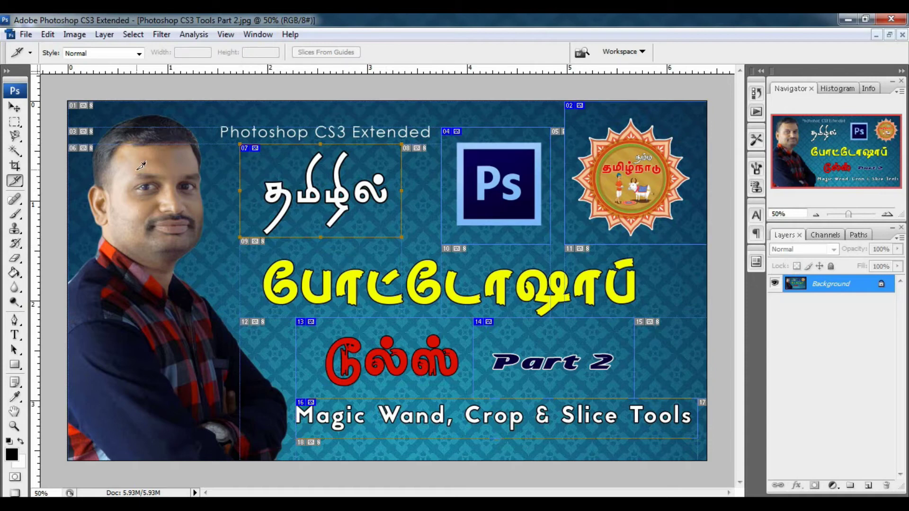
{"action": "right_click", "coordinate": [16, 181]}
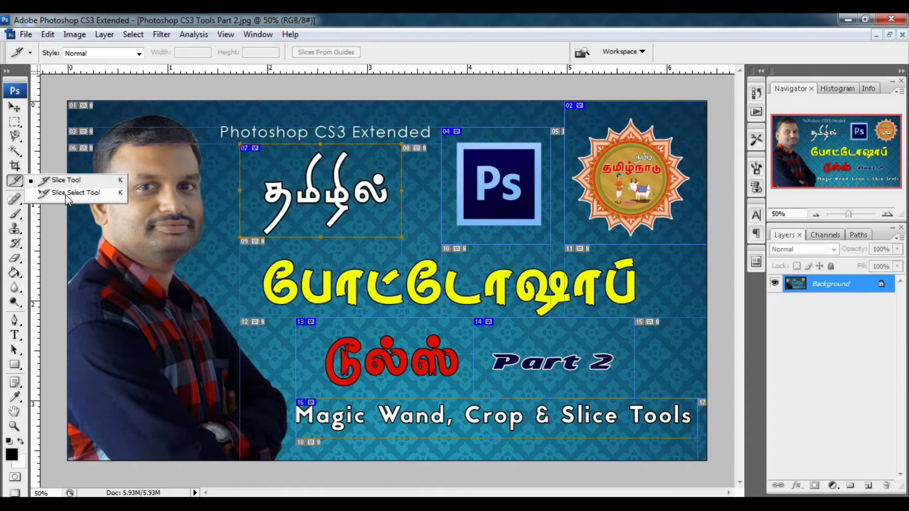
Step: With Slice Select, pick the Tamil title, Part 2, red Tamil word and medallion slices in turn
{"action": "left_click", "coordinate": [67, 198]}
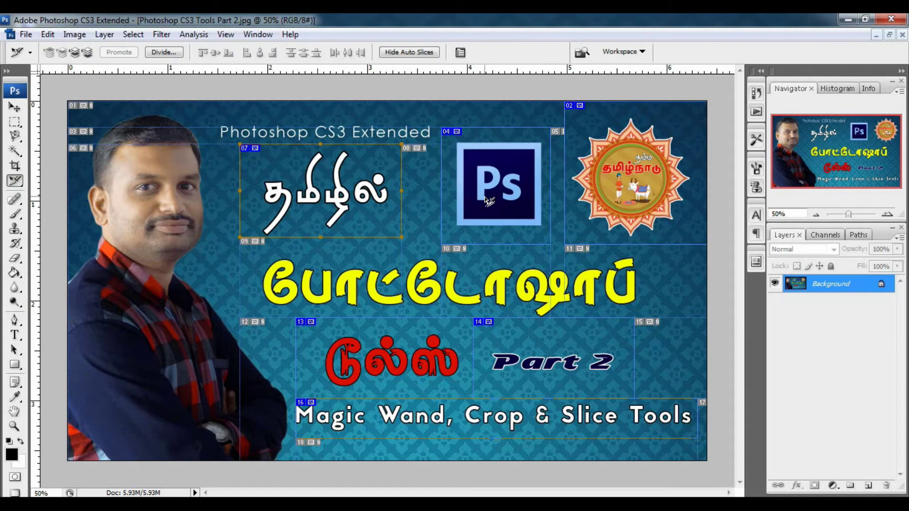
{"action": "left_click", "coordinate": [594, 181]}
{"action": "left_click", "coordinate": [318, 197]}
{"action": "left_click", "coordinate": [663, 295]}
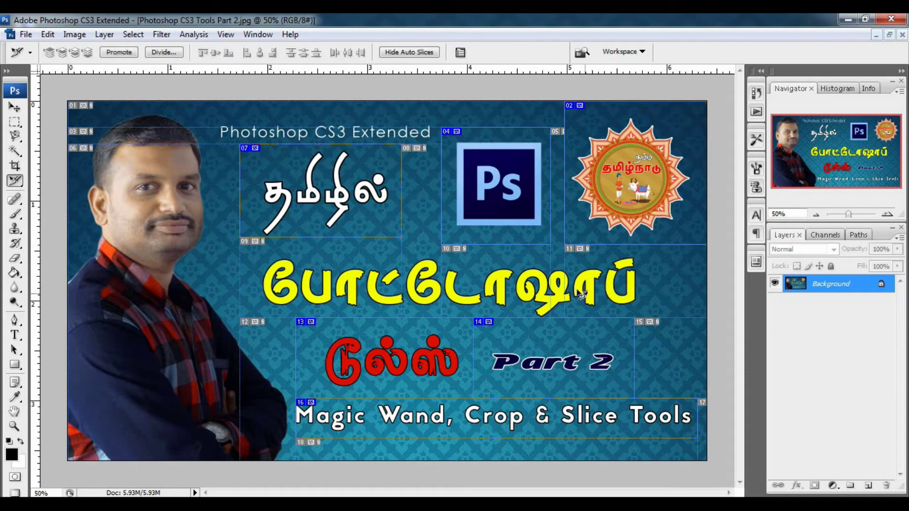
{"action": "left_click", "coordinate": [564, 364]}
{"action": "left_click", "coordinate": [376, 349]}
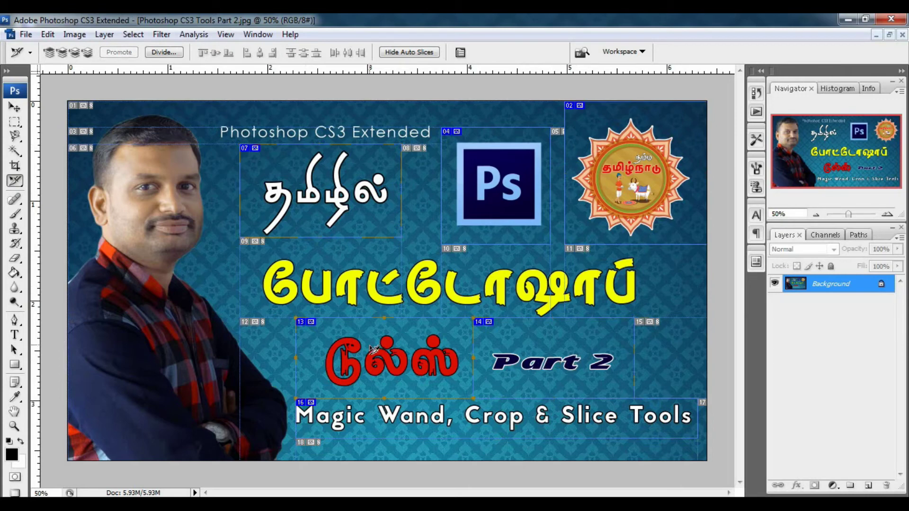
{"action": "left_click", "coordinate": [639, 169]}
Step: Return to the Slice Tool and bring up the context menu for the Ps logo slice
{"action": "right_click", "coordinate": [15, 181]}
{"action": "left_click", "coordinate": [65, 179]}
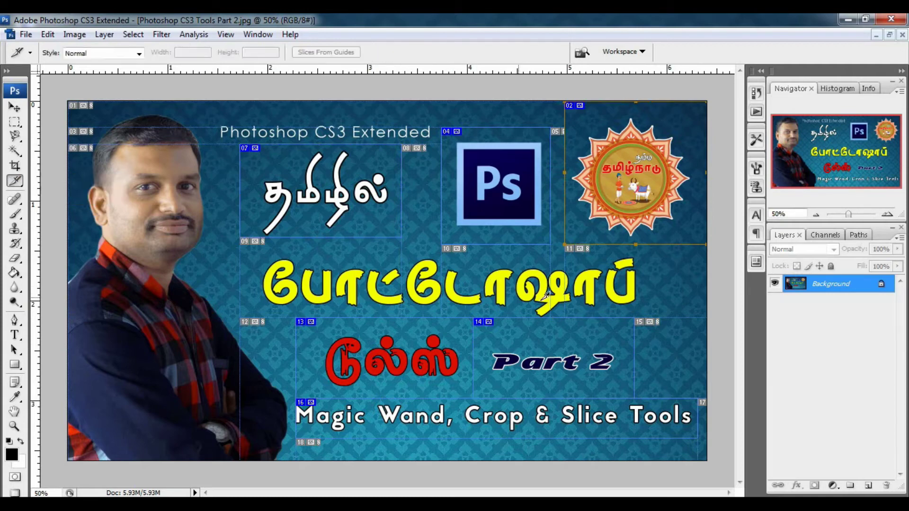
{"action": "right_click", "coordinate": [575, 305]}
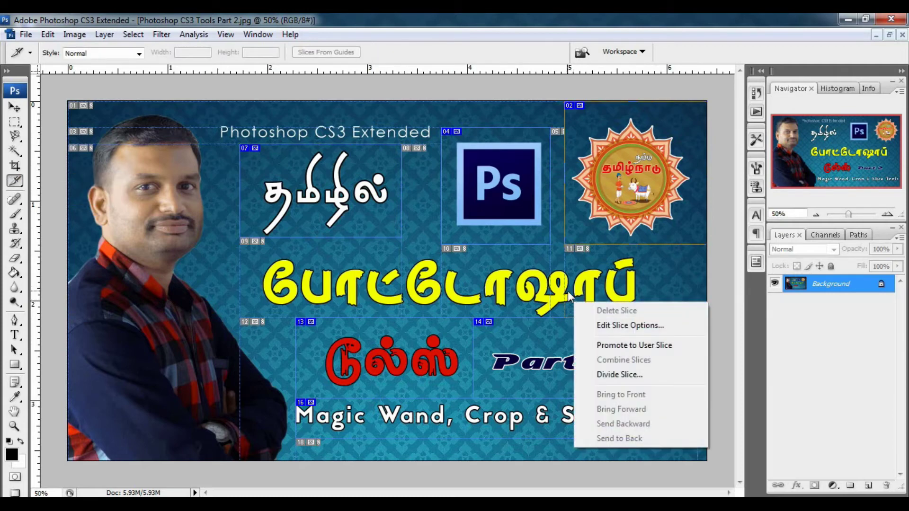
{"action": "right_click", "coordinate": [492, 181]}
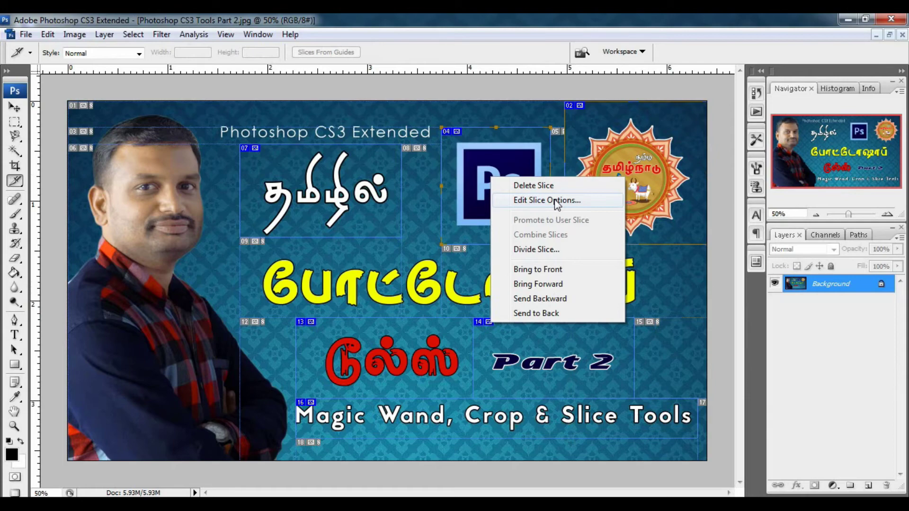
{"action": "left_click", "coordinate": [555, 201]}
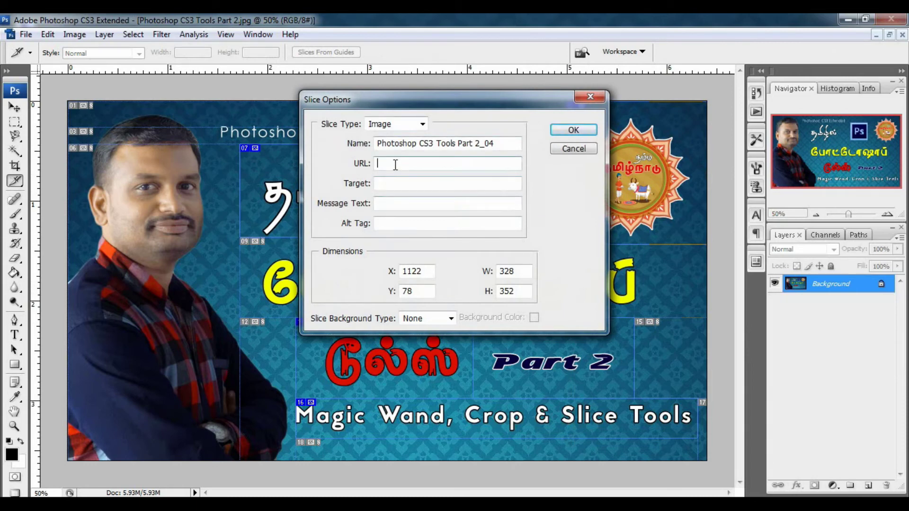
{"action": "type", "text": "h"}
{"action": "type", "text": "ttp://"}
{"action": "type", "text": "www."}
{"action": "type", "text": "google.c"}
{"action": "type", "text": "om/"}
{"action": "mouse_move", "coordinate": [481, 107]}
{"action": "left_mouse_down"}
{"action": "mouse_move", "coordinate": [464, 218]}
{"action": "mouse_move", "coordinate": [465, 196]}
{"action": "left_mouse_up"}
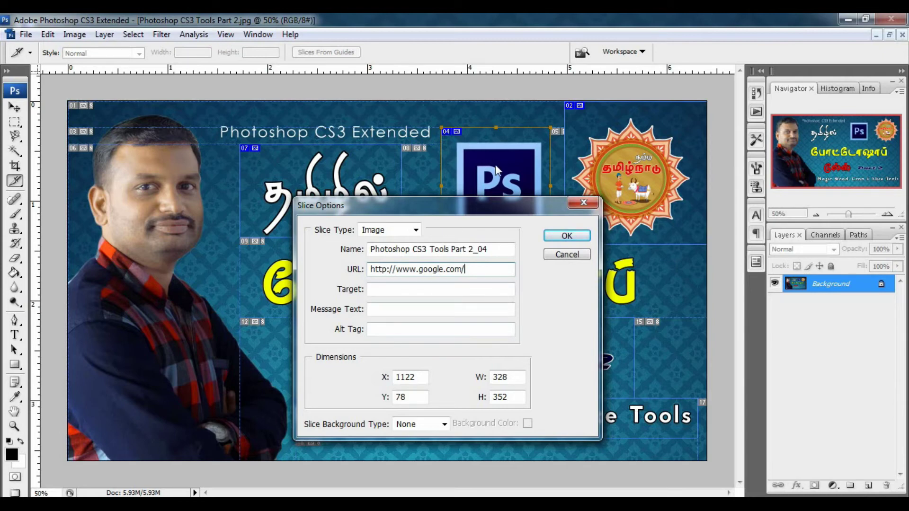
{"action": "left_click", "coordinate": [387, 328]}
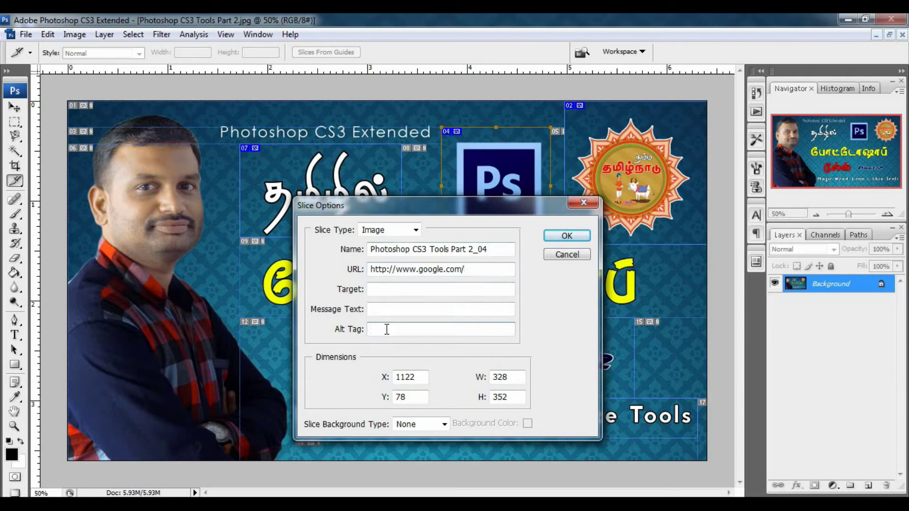
{"action": "type", "text": "google"}
{"action": "left_click", "coordinate": [567, 236]}
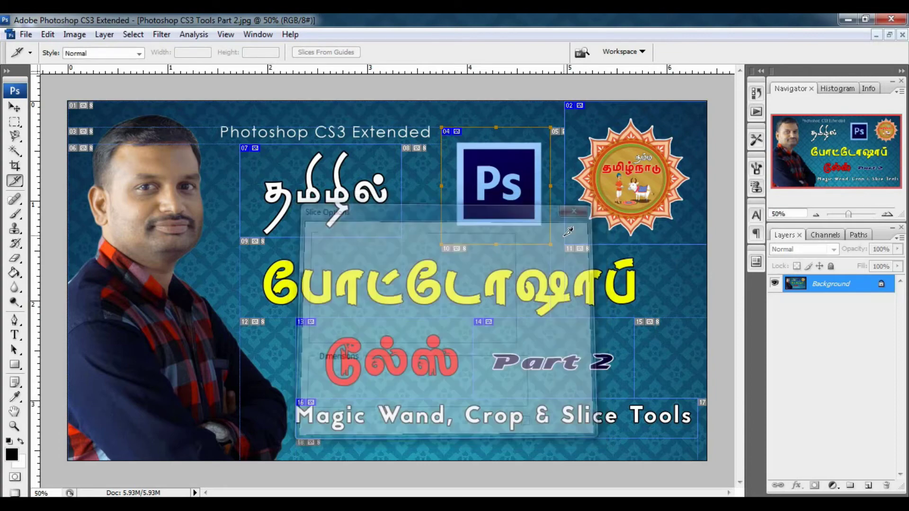
{"action": "right_click", "coordinate": [623, 162]}
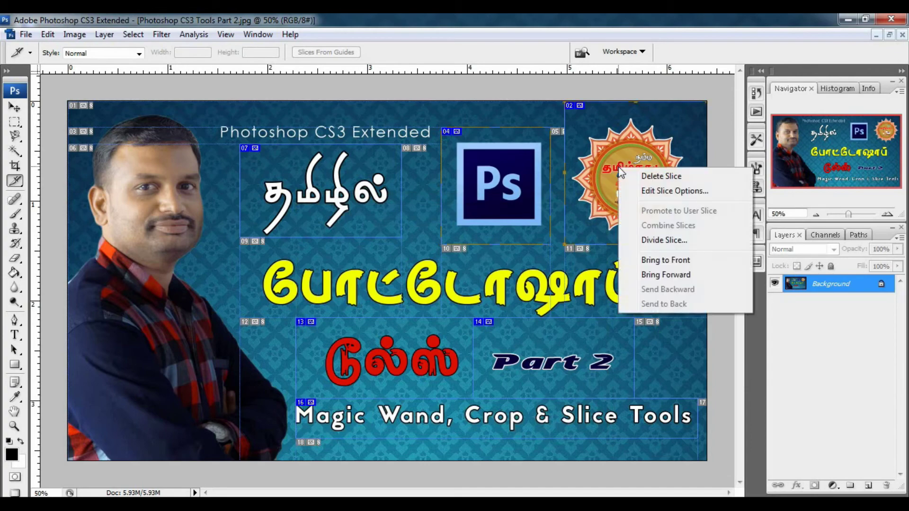
{"action": "left_click", "coordinate": [653, 189]}
{"action": "left_click", "coordinate": [381, 270]}
{"action": "type", "text": "http"}
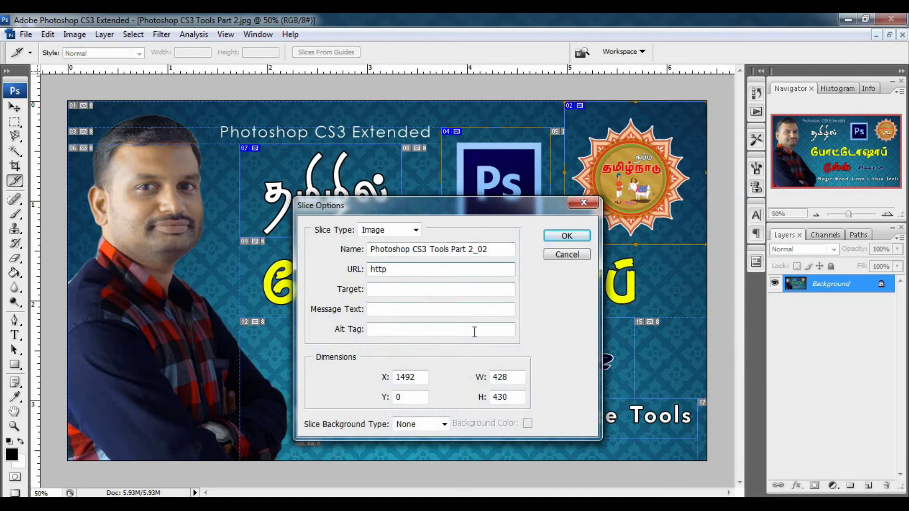
{"action": "type", "text": "://"}
{"action": "type", "text": "msn.com"}
{"action": "type", "text": "/"}
{"action": "left_click", "coordinate": [392, 270]}
{"action": "type", "text": "www."}
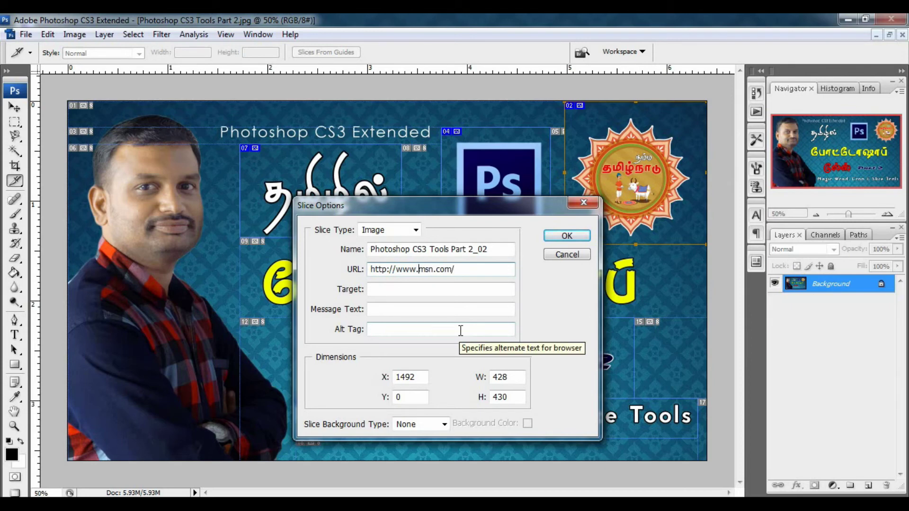
{"action": "left_click", "coordinate": [409, 328]}
{"action": "type", "text": "msn"}
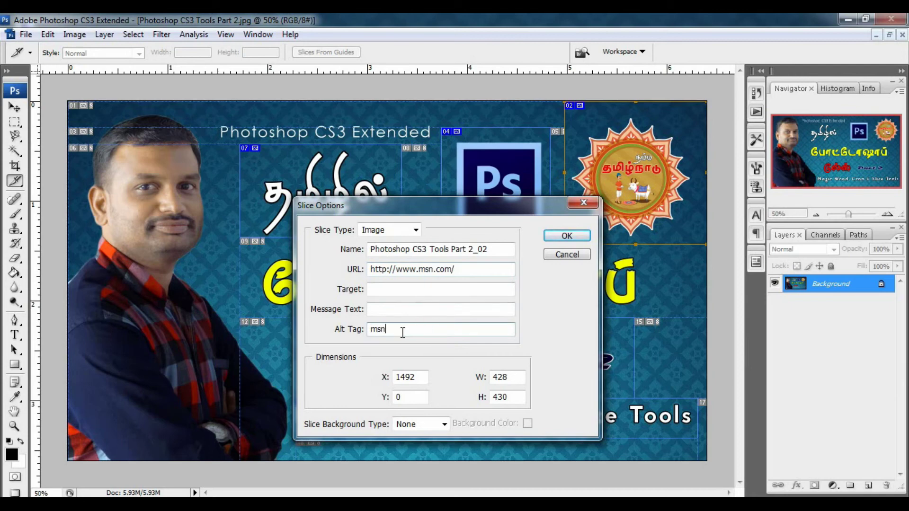
{"action": "left_click", "coordinate": [567, 236]}
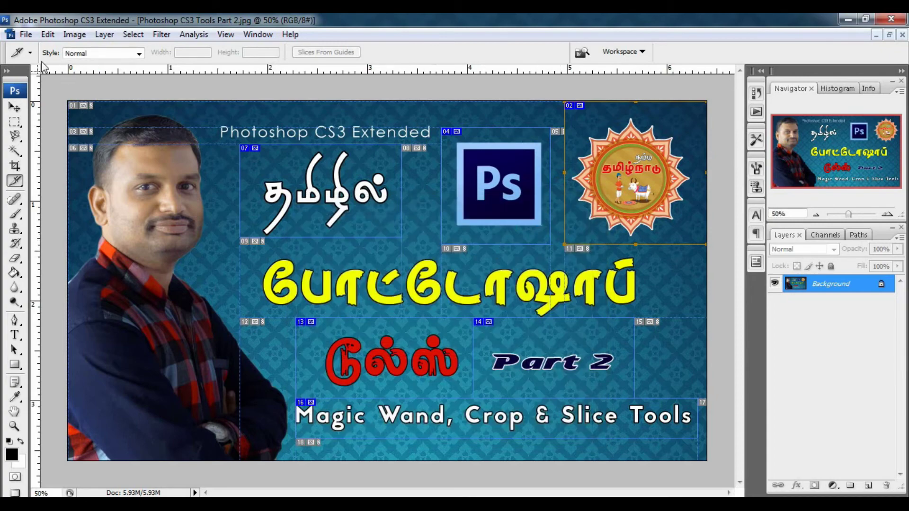
{"action": "left_click", "coordinate": [30, 35]}
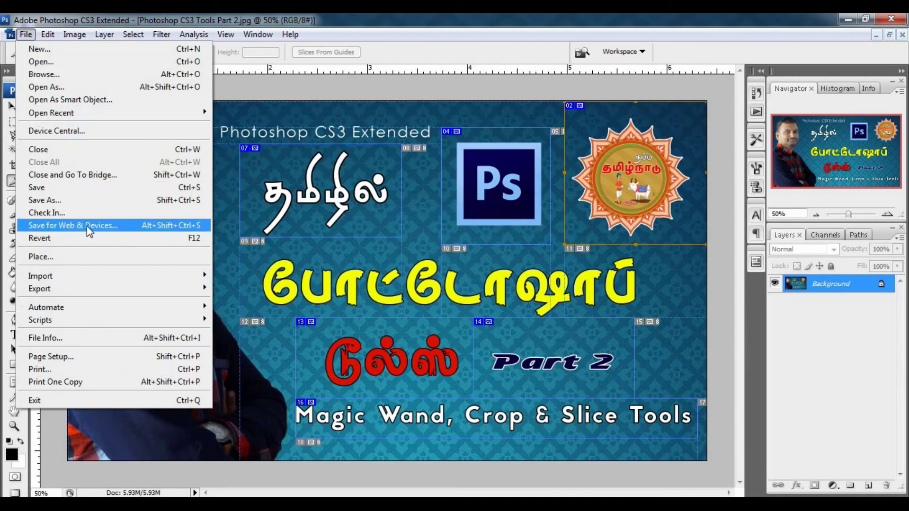
Step: Open Save for Web & Devices, previewing the sliced banner as JPEG High, quality 60
{"action": "left_click", "coordinate": [105, 231]}
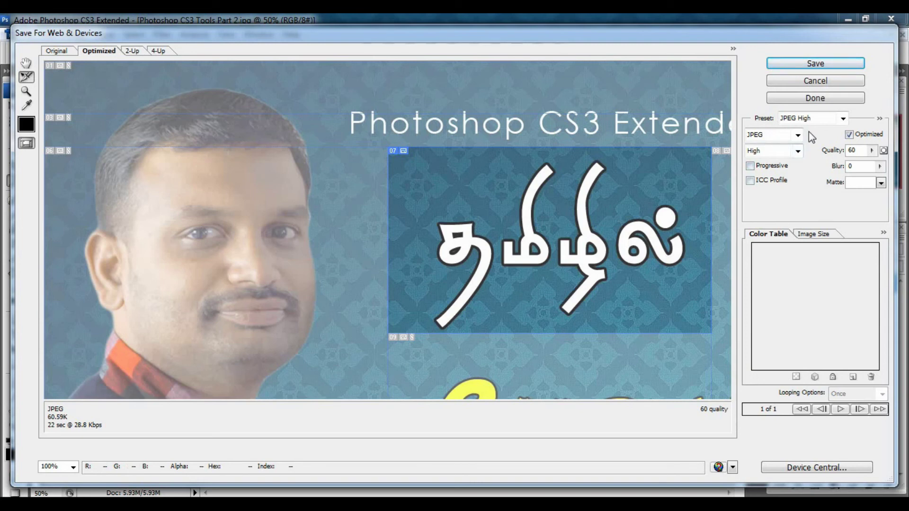
Step: Review the optimization presets and formats, keeping JPEG High with JPEG format
{"action": "left_click", "coordinate": [843, 118]}
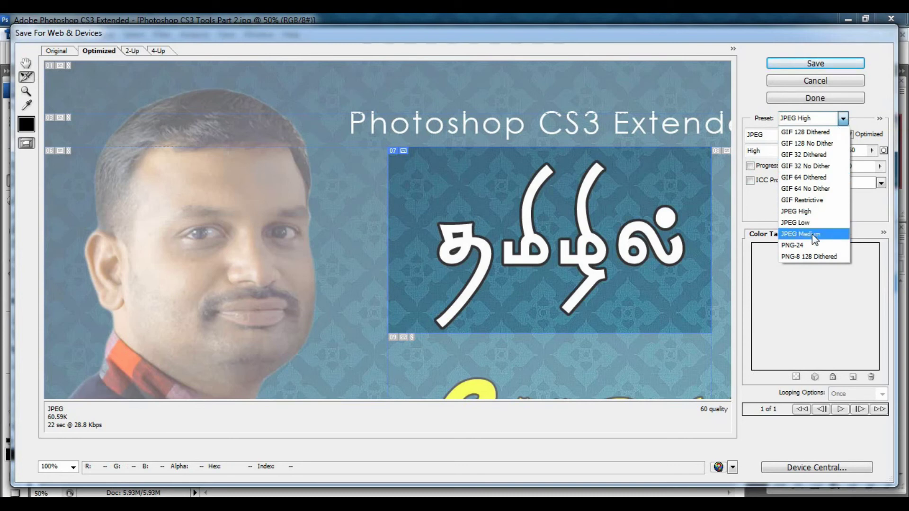
{"action": "left_click", "coordinate": [810, 216]}
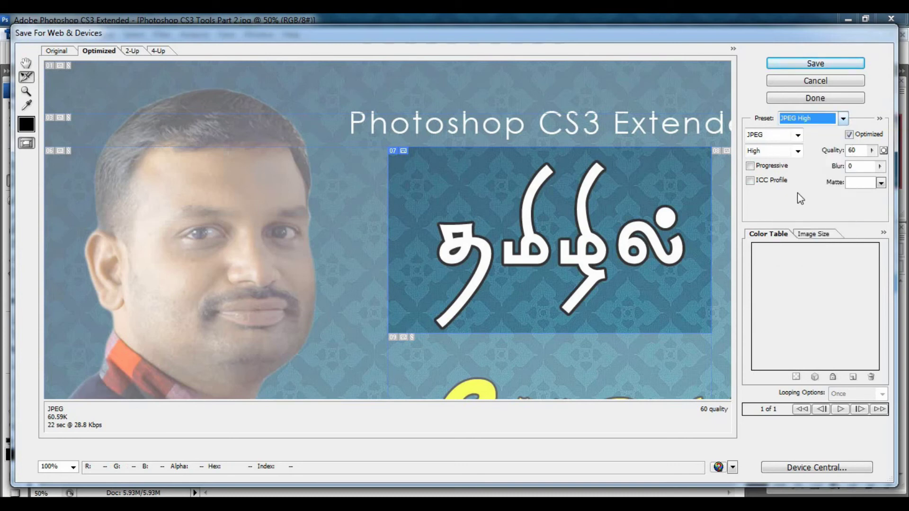
{"action": "left_click", "coordinate": [798, 136]}
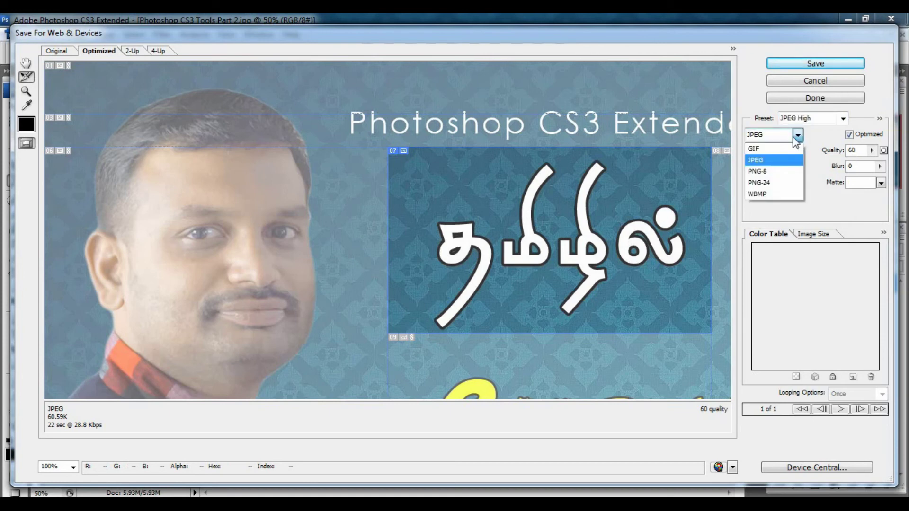
{"action": "left_click", "coordinate": [763, 161]}
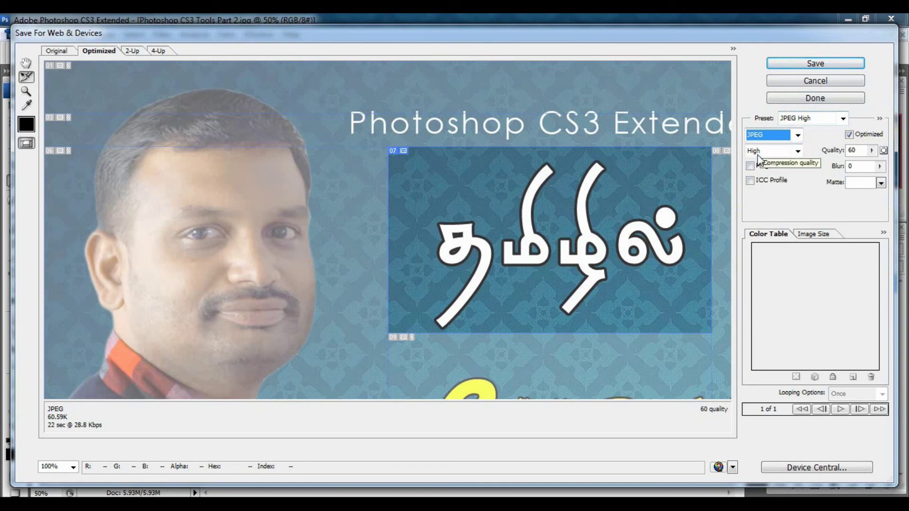
Step: Try the PNG-24 preset, revert to JPEG High, and bring up the Save Optimized As dialog
{"action": "left_click", "coordinate": [828, 119]}
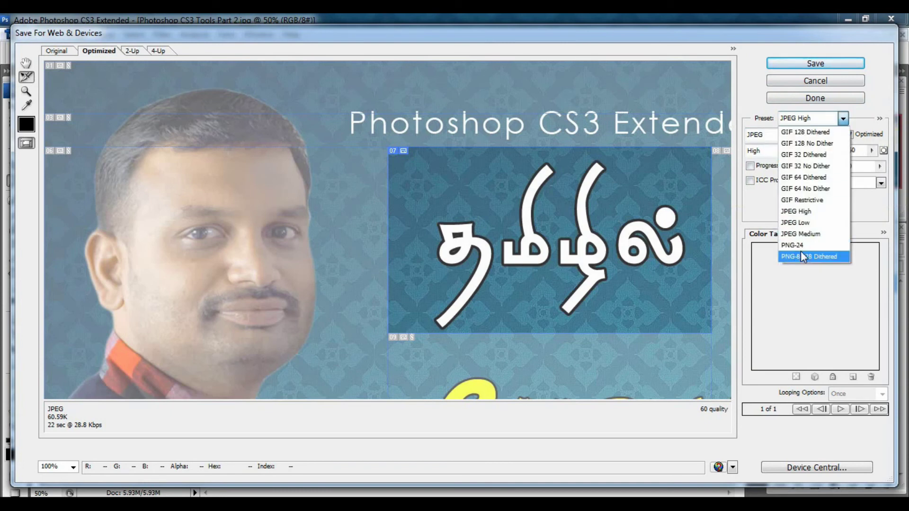
{"action": "left_click", "coordinate": [797, 246]}
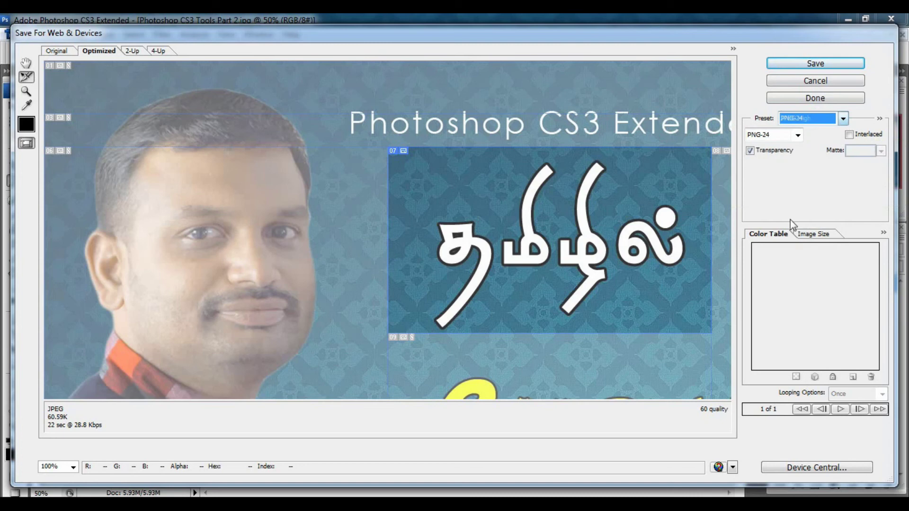
{"action": "left_click", "coordinate": [798, 135]}
{"action": "left_click", "coordinate": [793, 191]}
{"action": "left_click", "coordinate": [813, 122]}
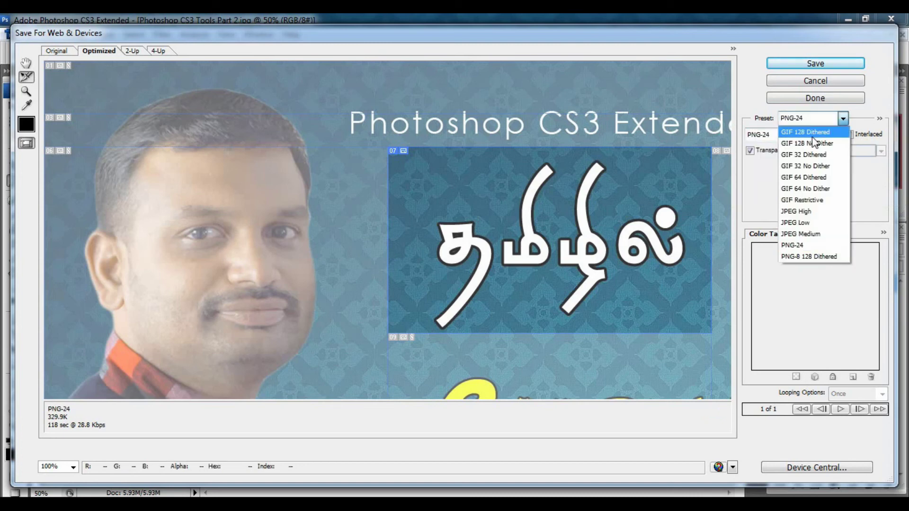
{"action": "left_click", "coordinate": [812, 216]}
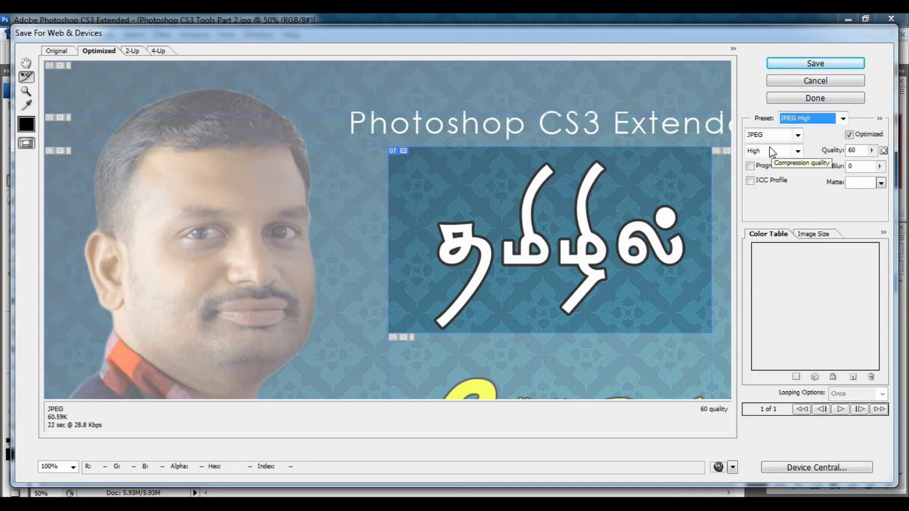
{"action": "left_click", "coordinate": [813, 65]}
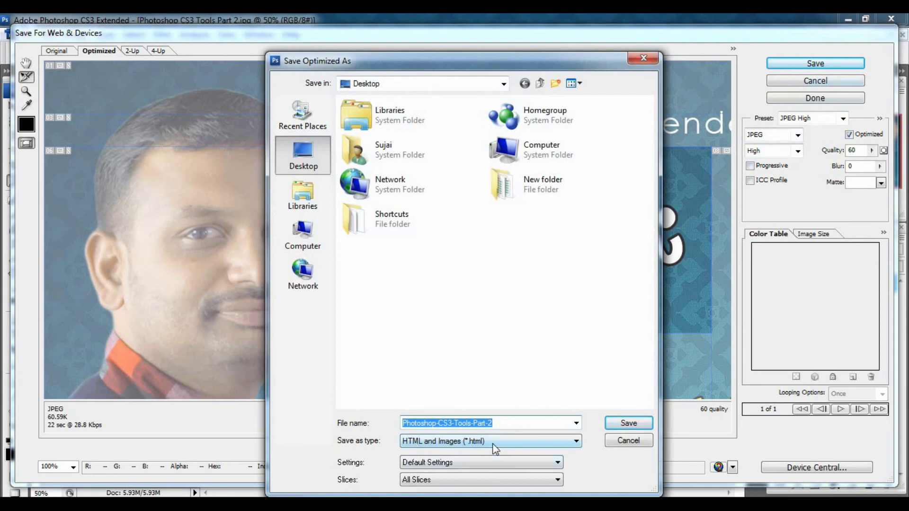
Step: Save Photoshop-CS3-Tools-Part-2 to the Desktop as HTML and Images, then open the HTML file
{"action": "left_click", "coordinate": [577, 441]}
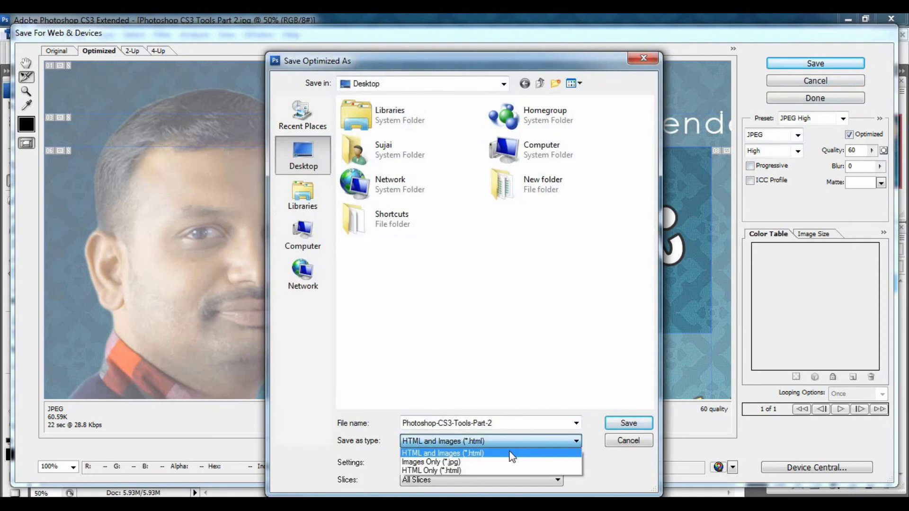
{"action": "left_click", "coordinate": [512, 456]}
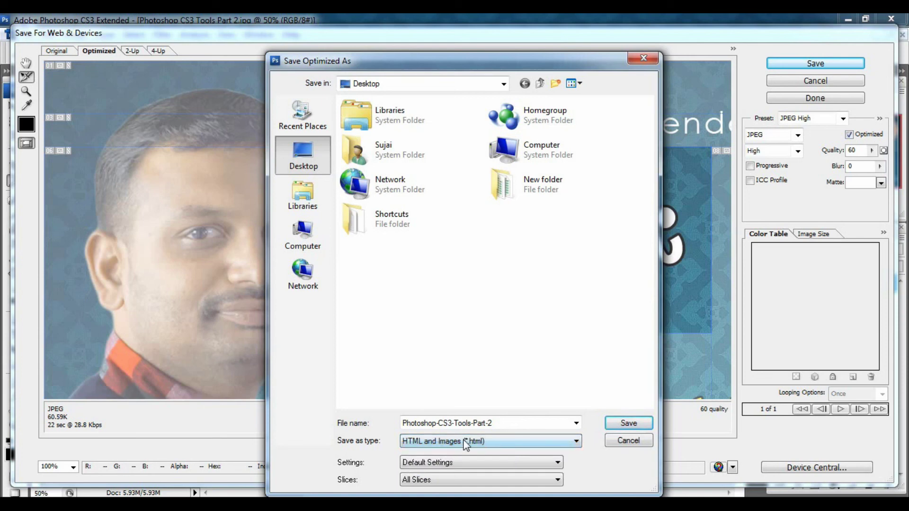
{"action": "left_click", "coordinate": [619, 426]}
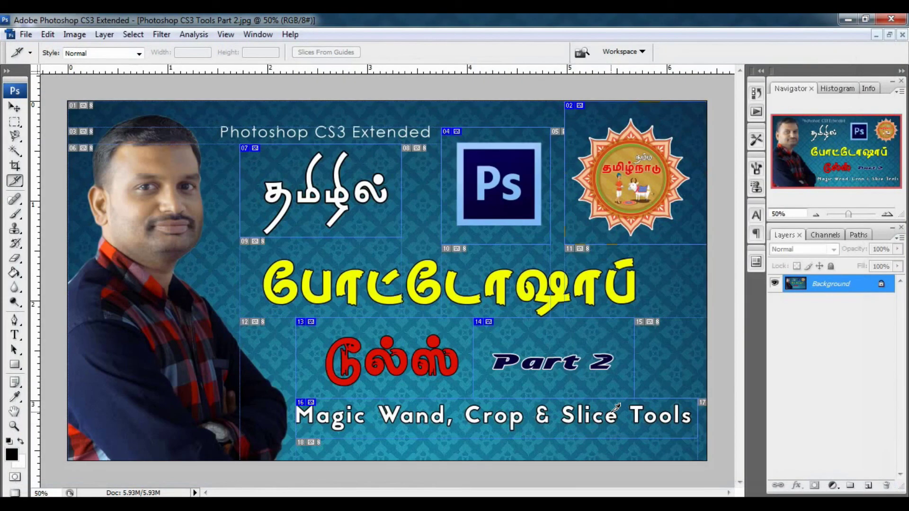
{"action": "left_click", "coordinate": [847, 19]}
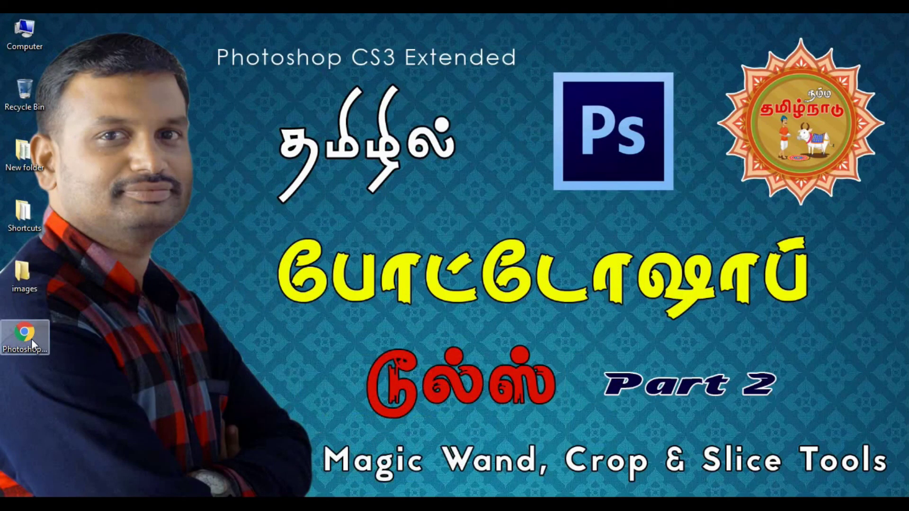
{"action": "double_click", "coordinate": [27, 334]}
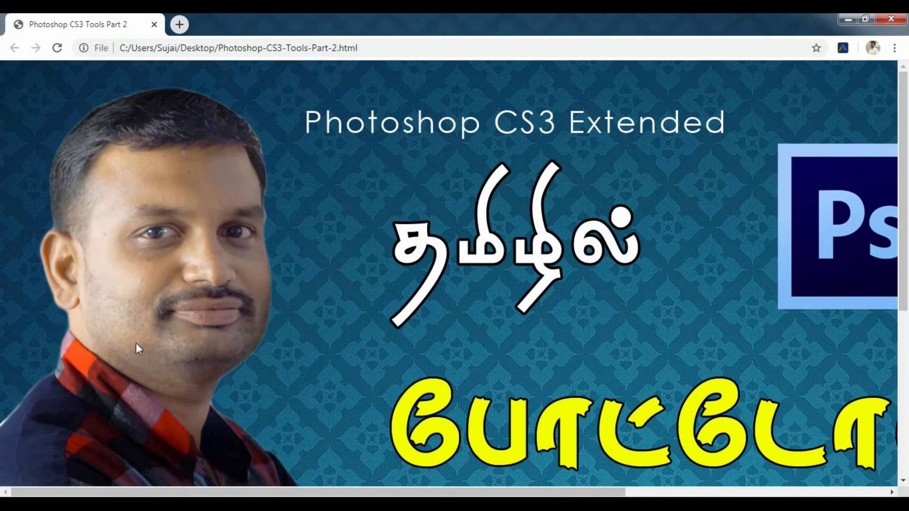
Step: In Chrome, follow the Ps logo slice to google.com, go back, then follow the medallion slice to msn.com
{"action": "left_click_drag", "start_coordinate": [134, 492], "coordinate": [395, 492]}
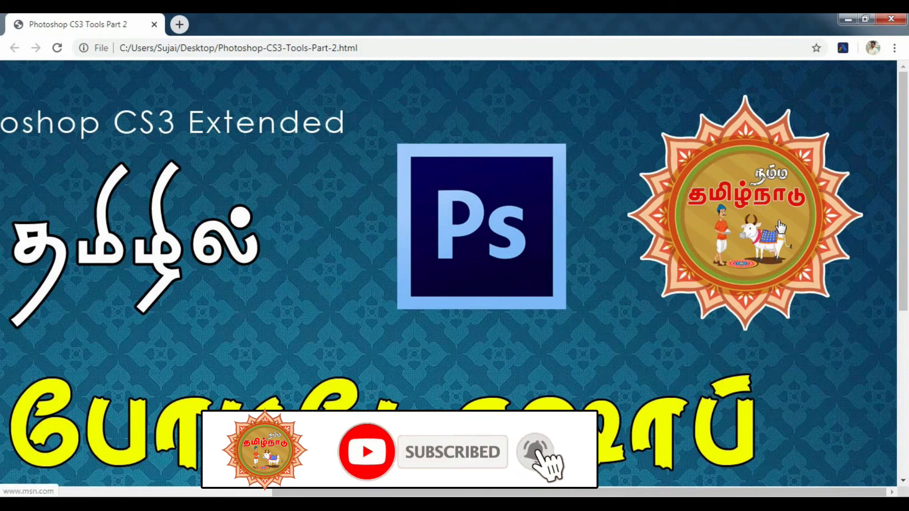
{"action": "left_click", "coordinate": [471, 219]}
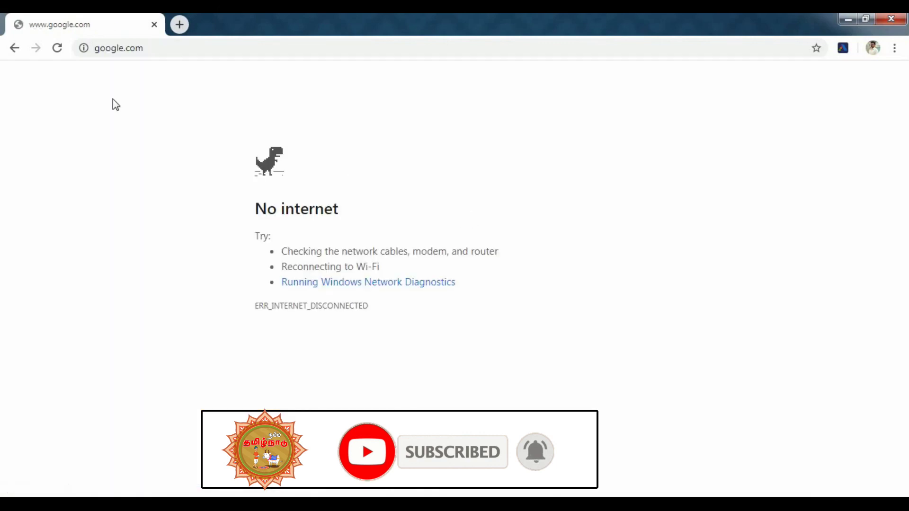
{"action": "left_click", "coordinate": [15, 48]}
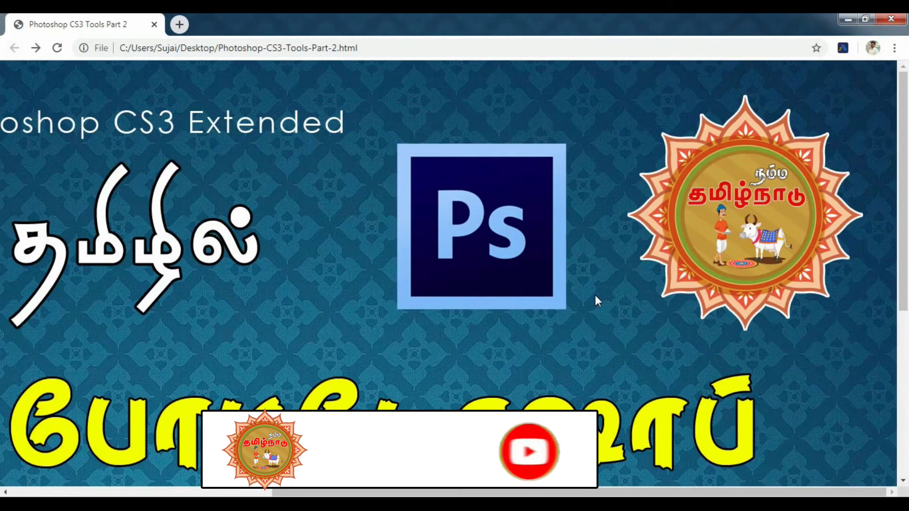
{"action": "left_click", "coordinate": [752, 231]}
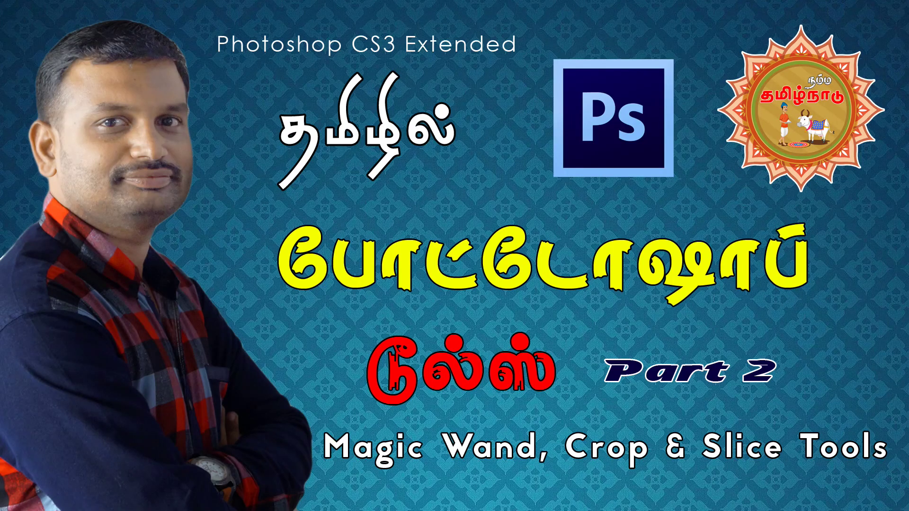